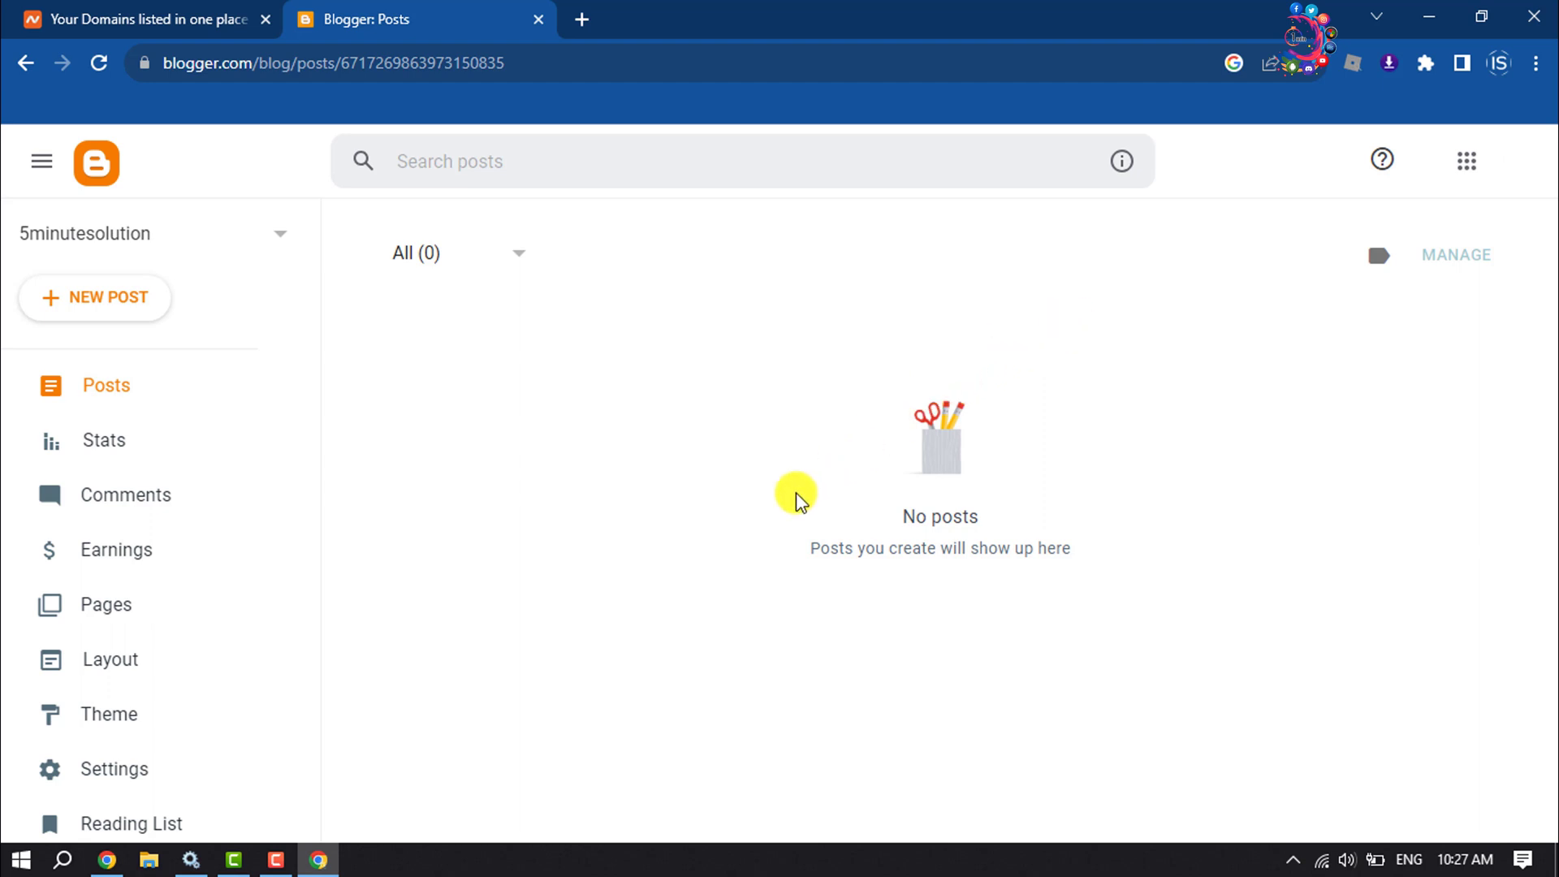
Open Blogger's Settings and the empty Custom domain entry under Publishing
{"action": "left_click", "coordinate": [137, 776]}
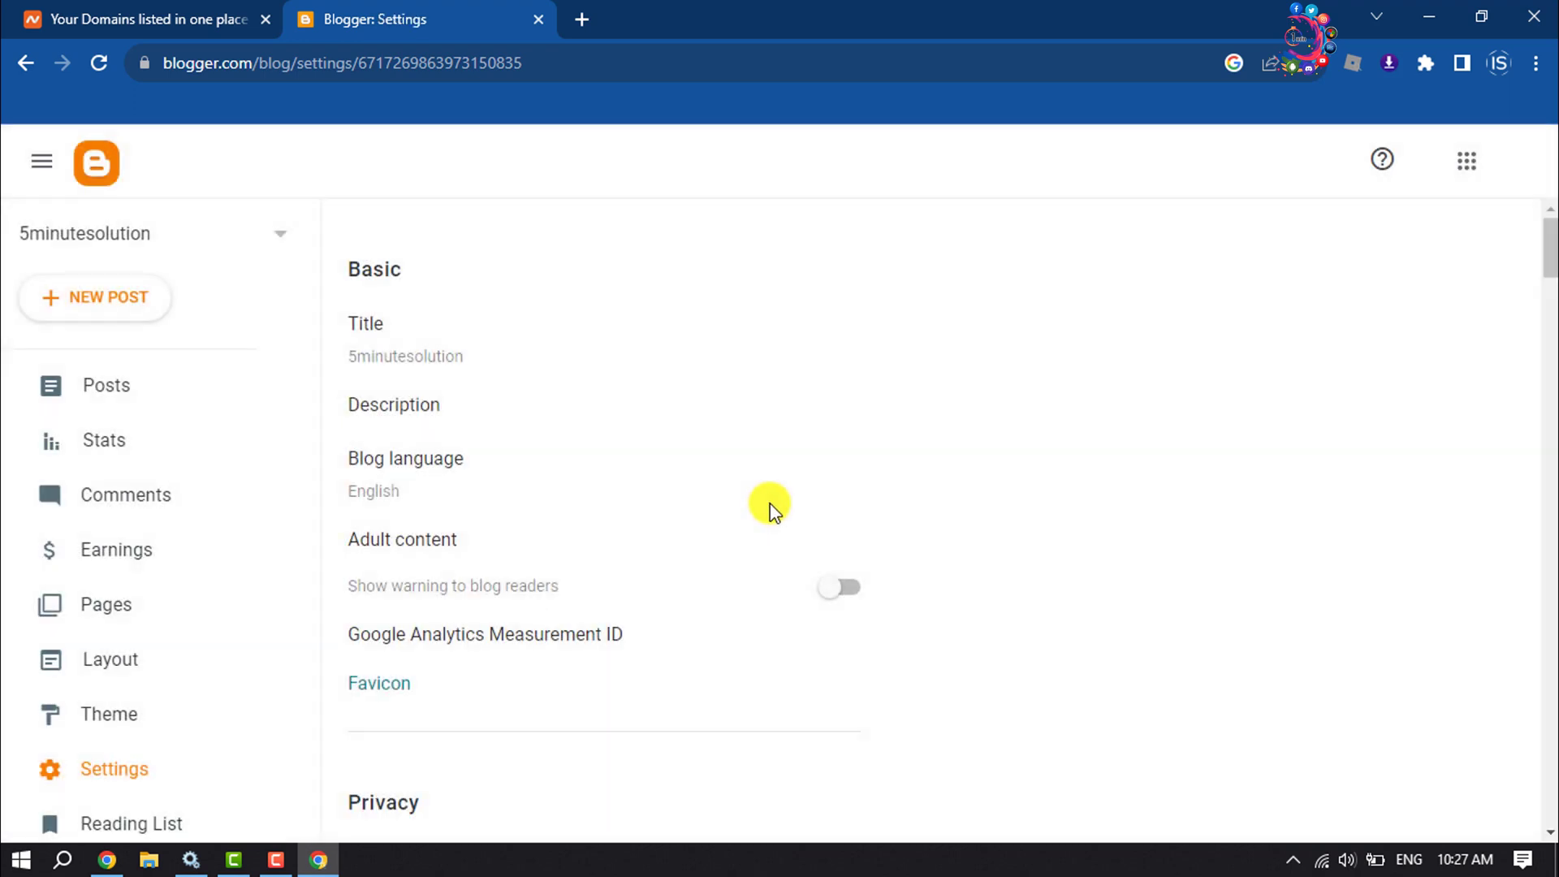
{"action": "scroll", "coordinate": [767, 505], "scroll_direction": "down", "scroll_amount": 3}
{"action": "scroll", "coordinate": [767, 506], "scroll_direction": "down", "scroll_amount": 2}
{"action": "scroll", "coordinate": [768, 499], "scroll_direction": "down", "scroll_amount": 2}
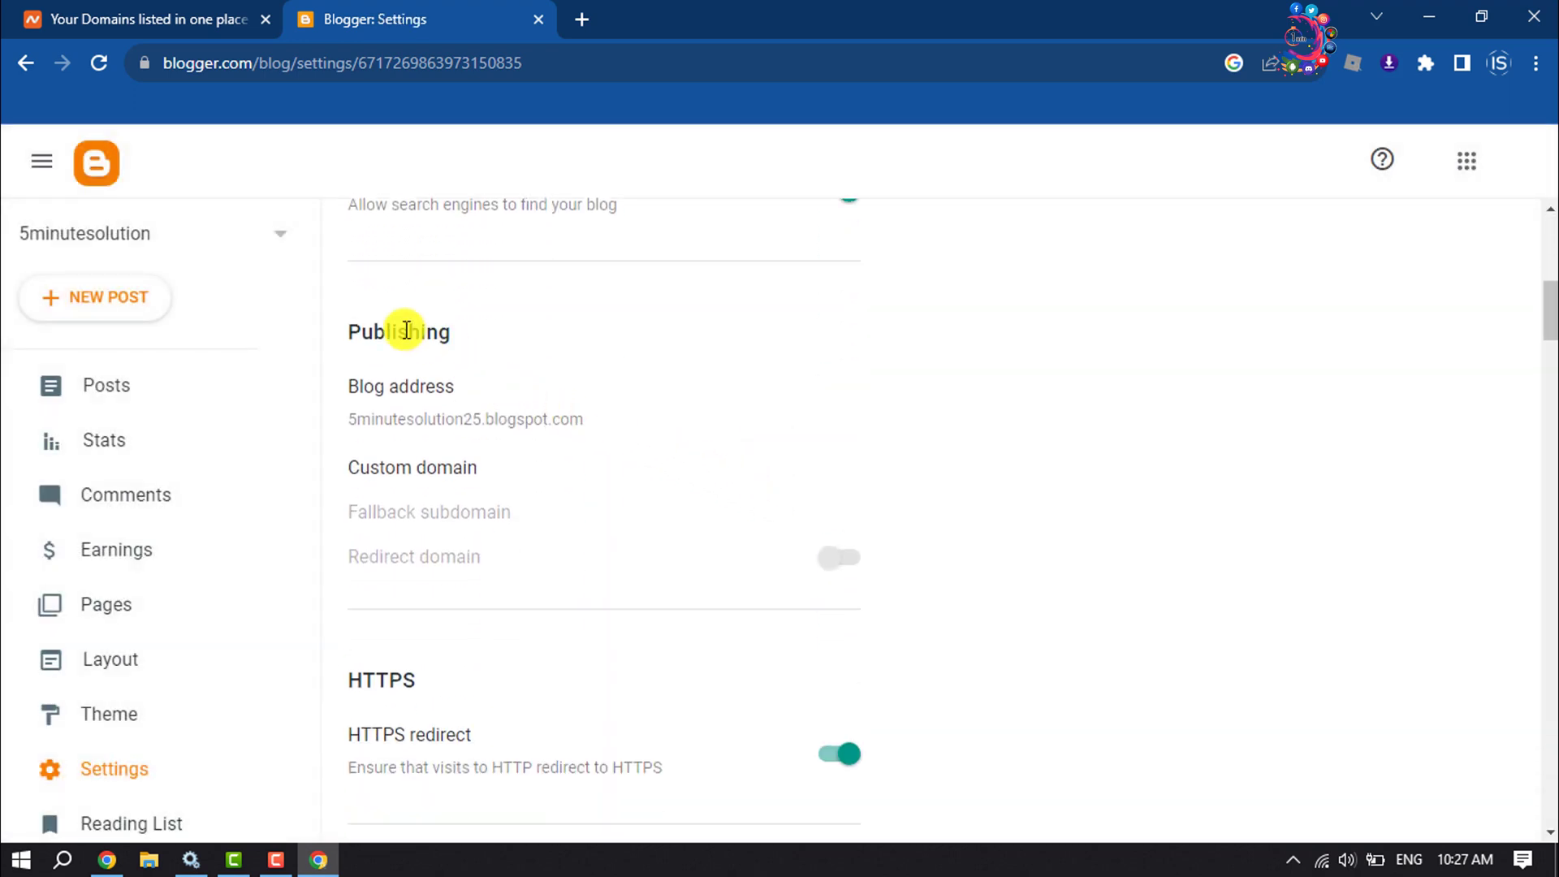
{"action": "left_click", "coordinate": [427, 473]}
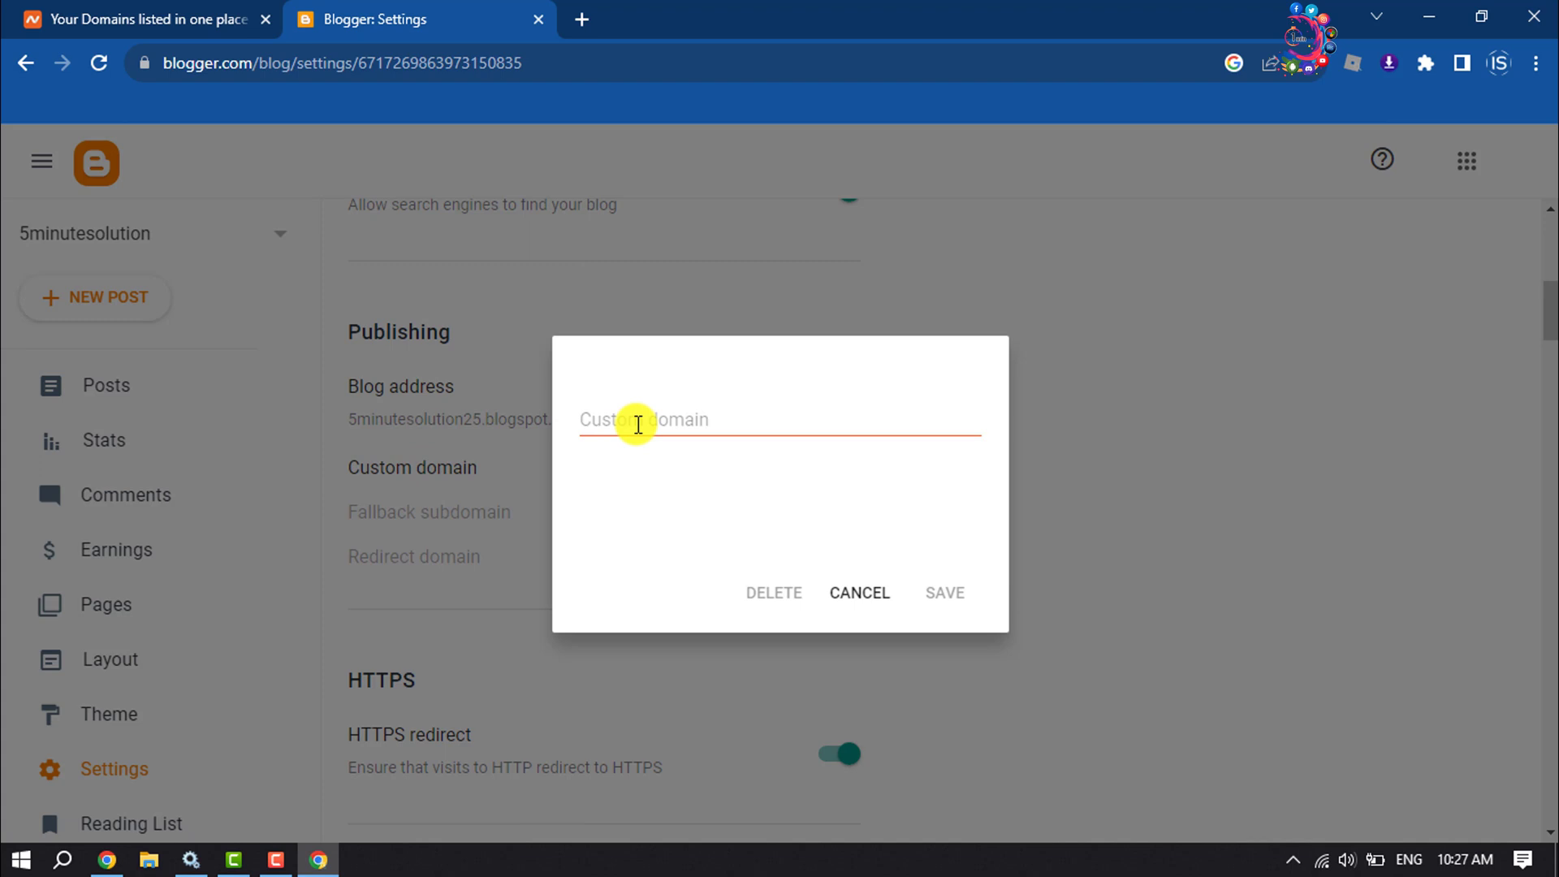
{"action": "type", "text": "www.clippingpathline.com"}
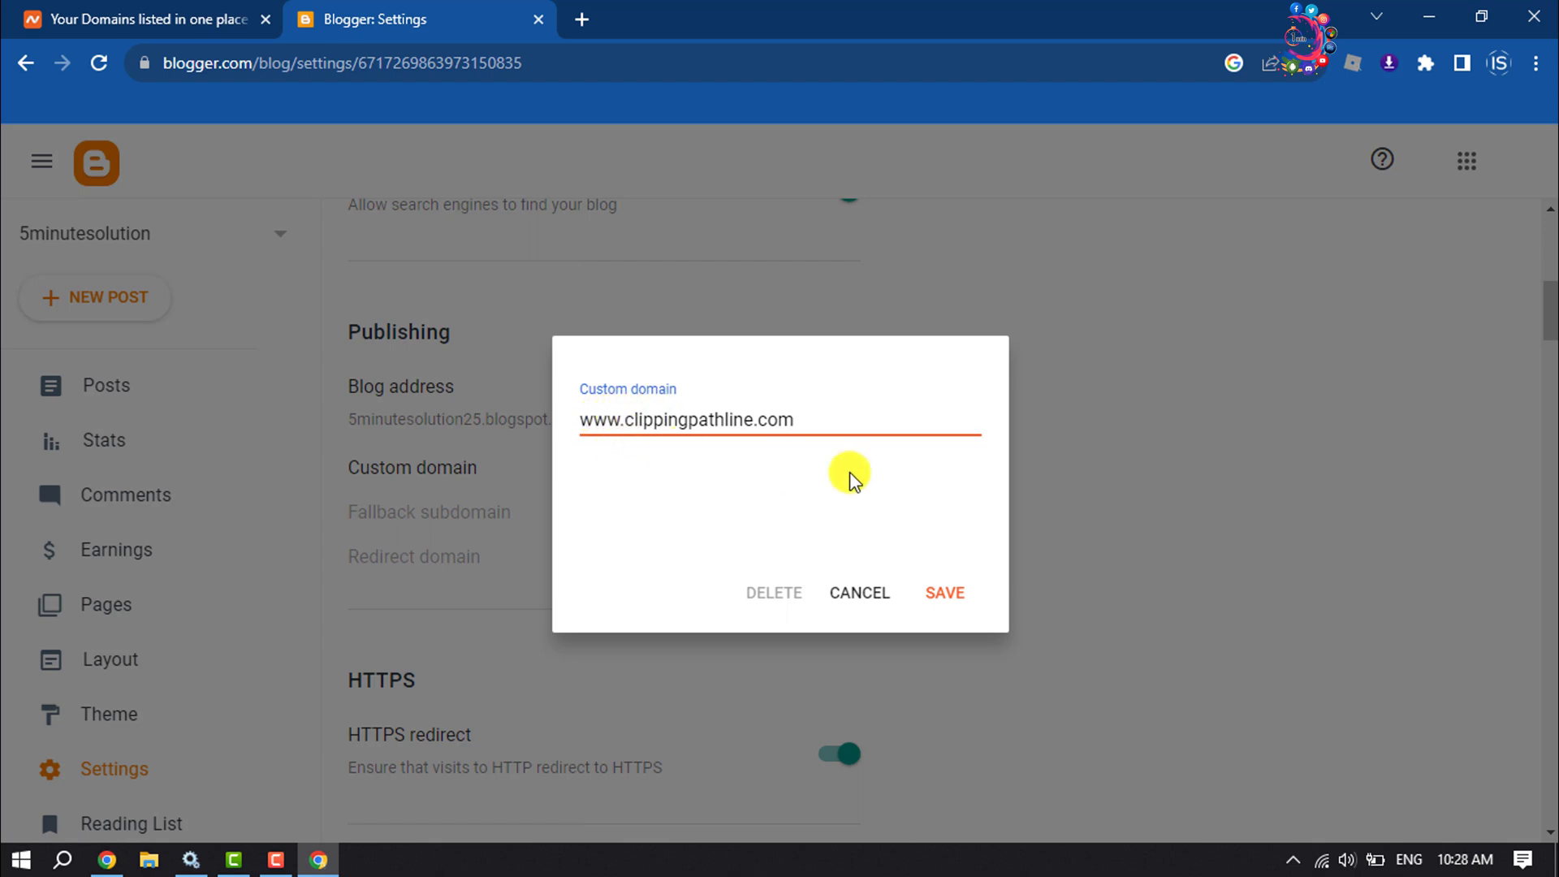
{"action": "left_click", "coordinate": [950, 602]}
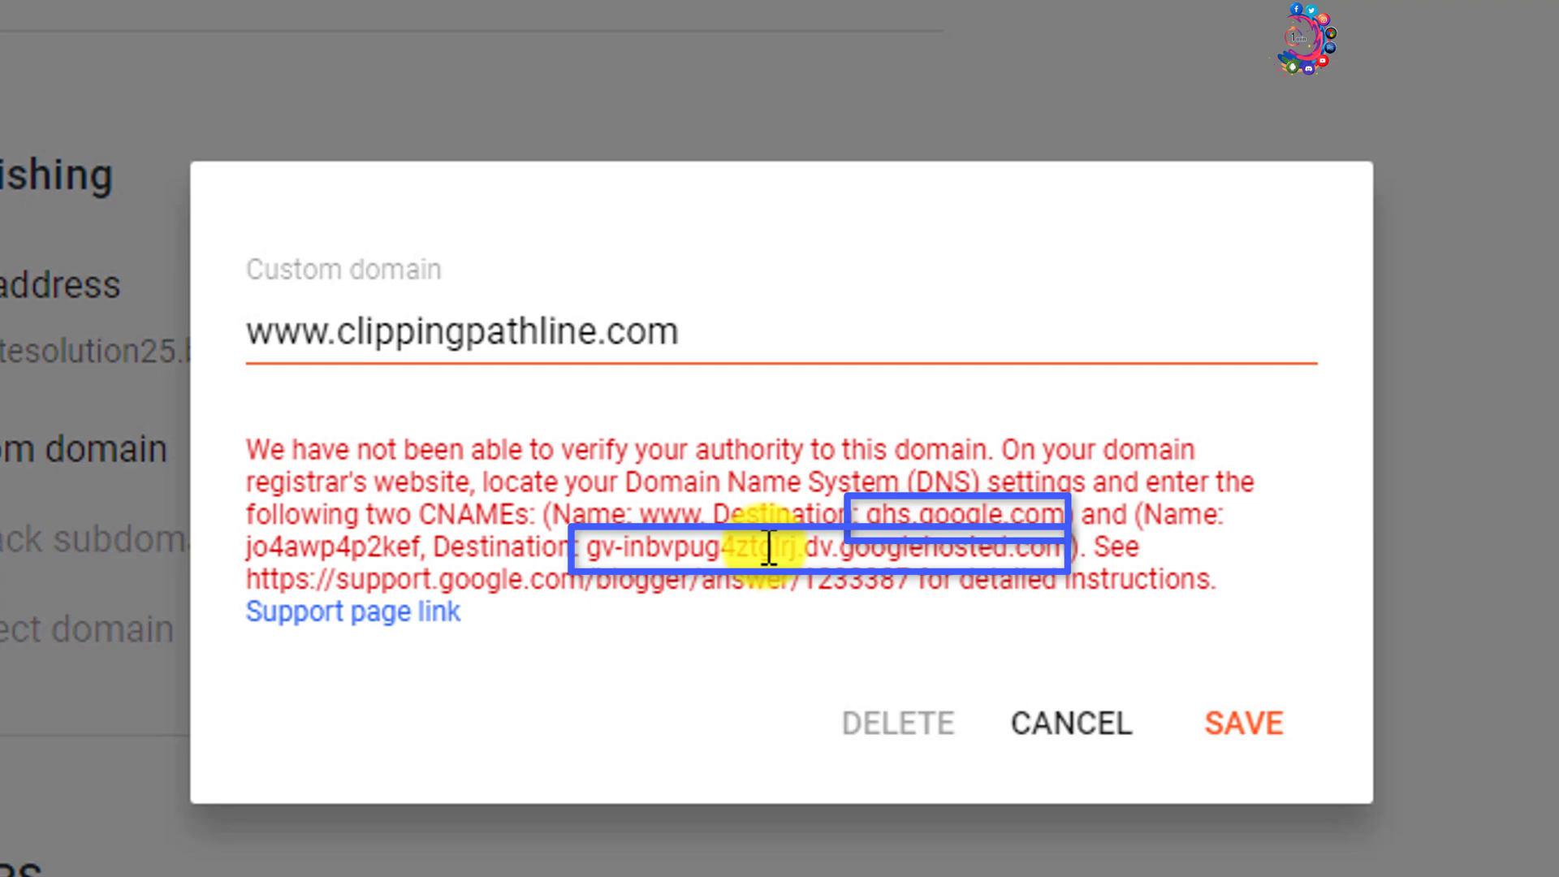
{"action": "triple_click", "coordinate": [1010, 532]}
{"action": "left_click", "coordinate": [957, 585]}
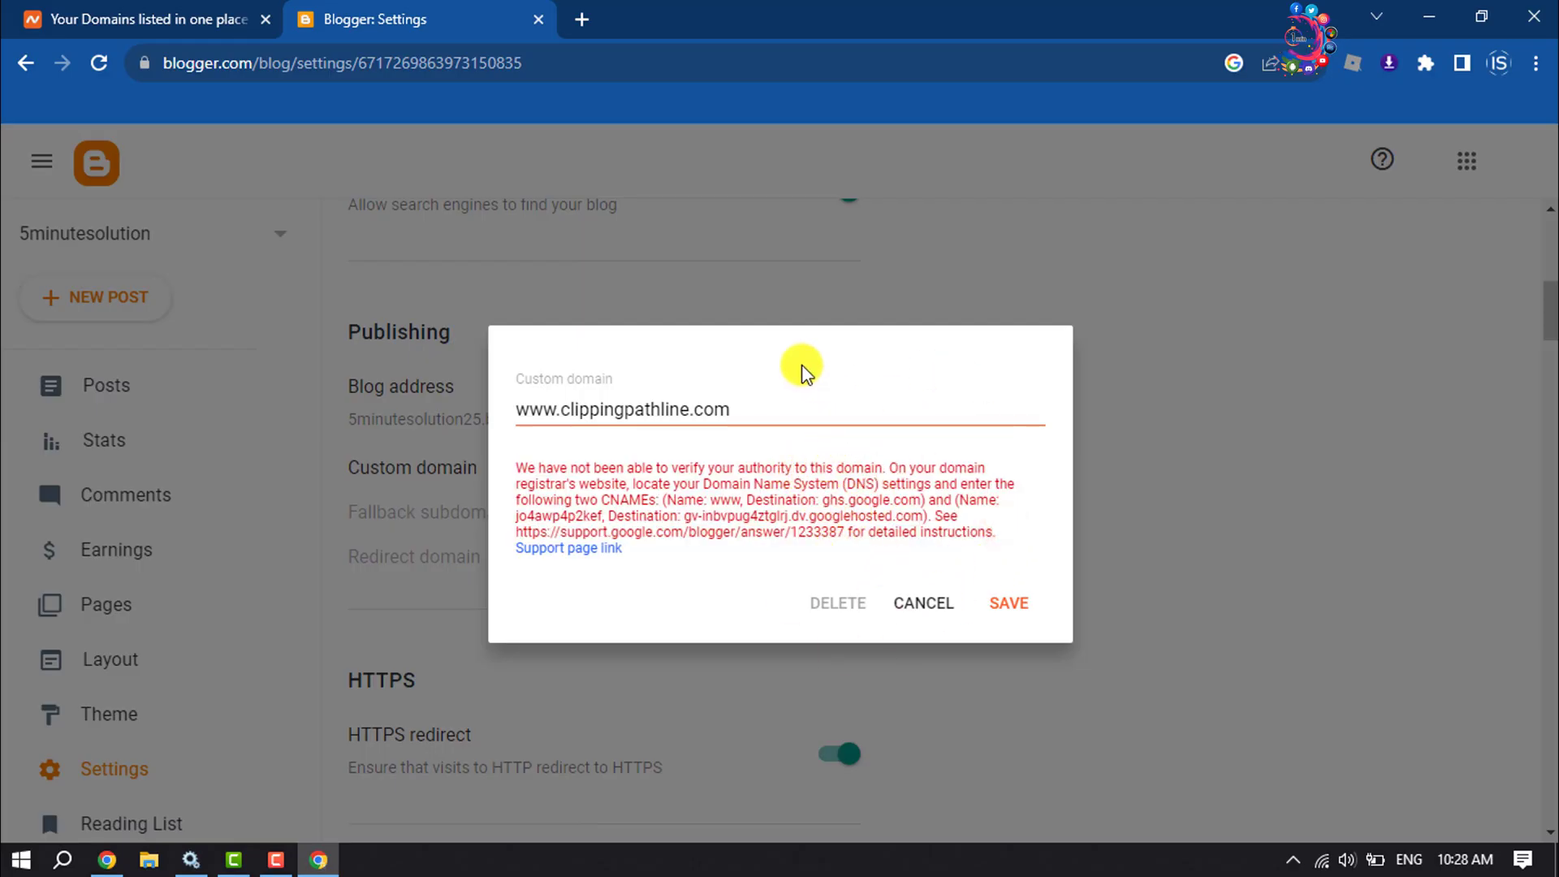
{"action": "left_click", "coordinate": [37, 10]}
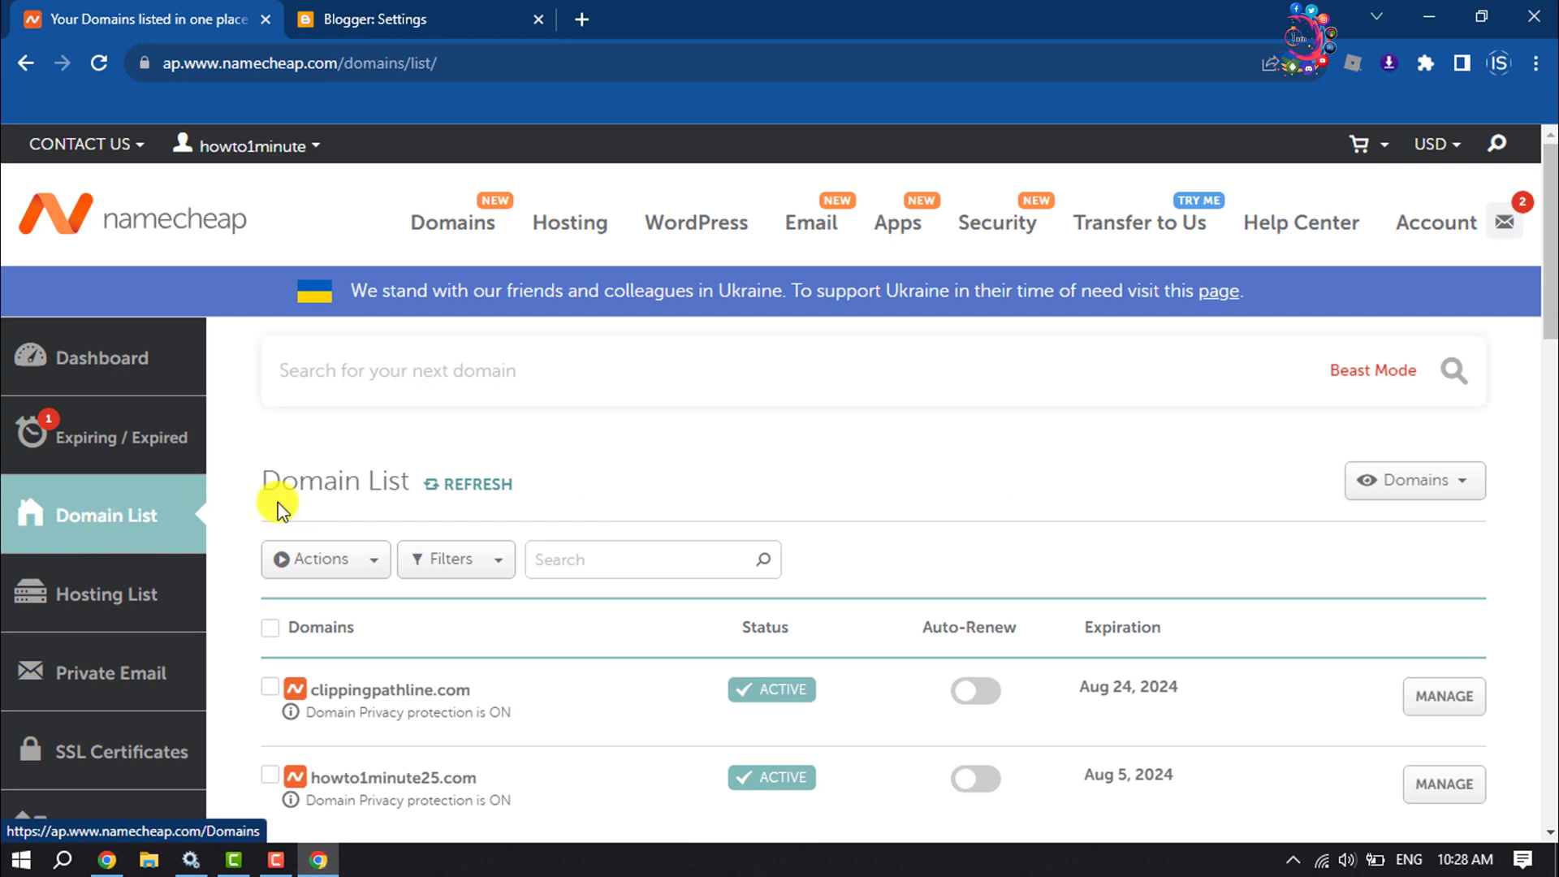
{"action": "scroll", "coordinate": [656, 535], "scroll_direction": "down", "scroll_amount": 2}
{"action": "scroll", "coordinate": [655, 535], "scroll_direction": "down", "scroll_amount": 1}
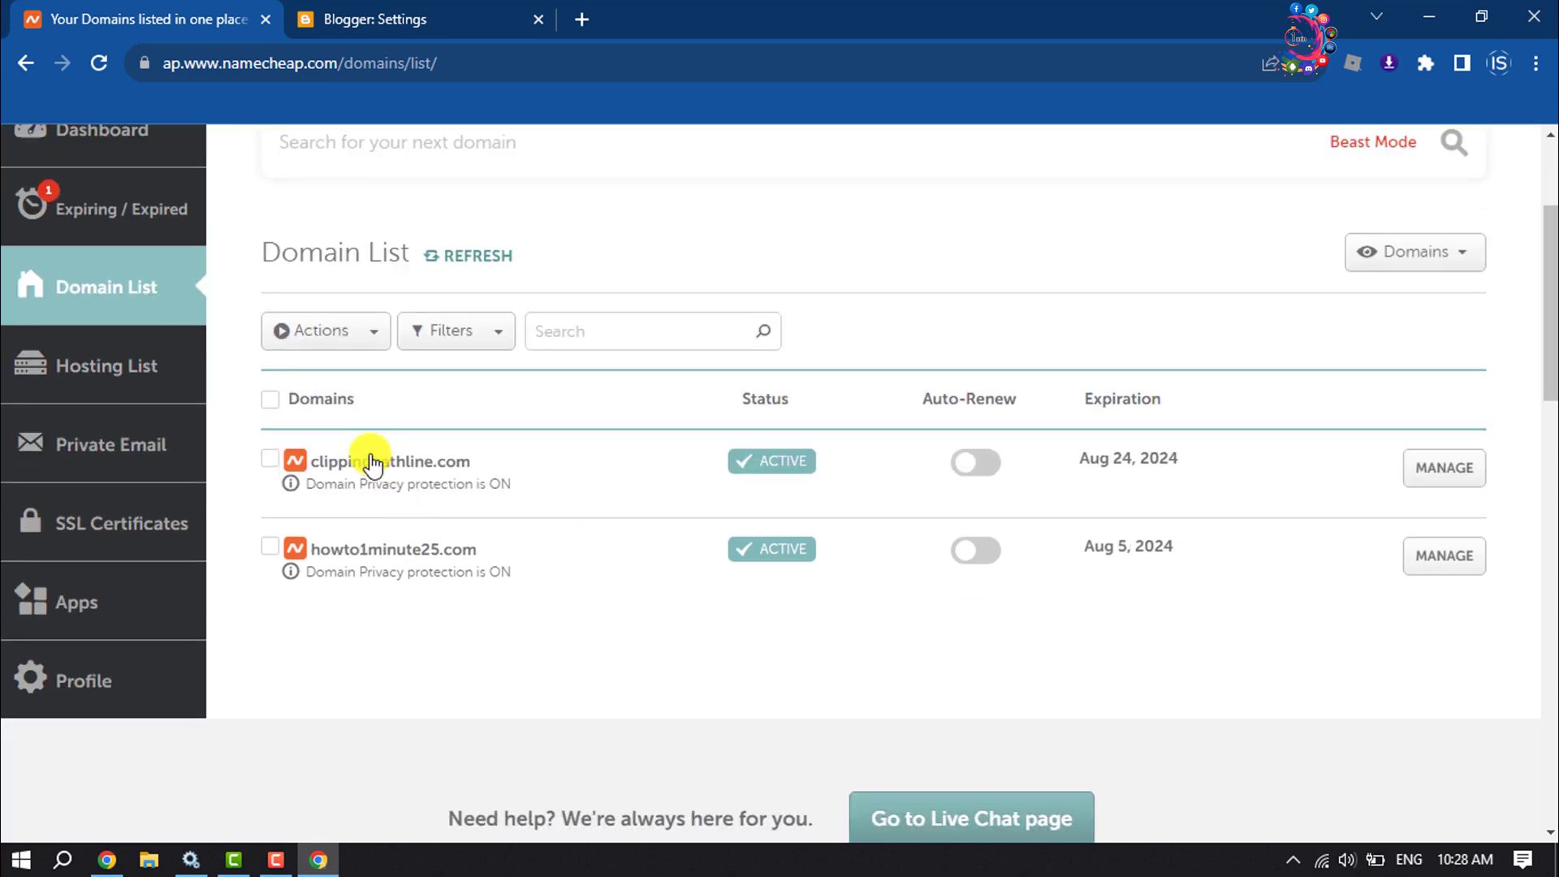
Open clippingpathline.com's management page from Namecheap's domain list
{"action": "left_click", "coordinate": [366, 19]}
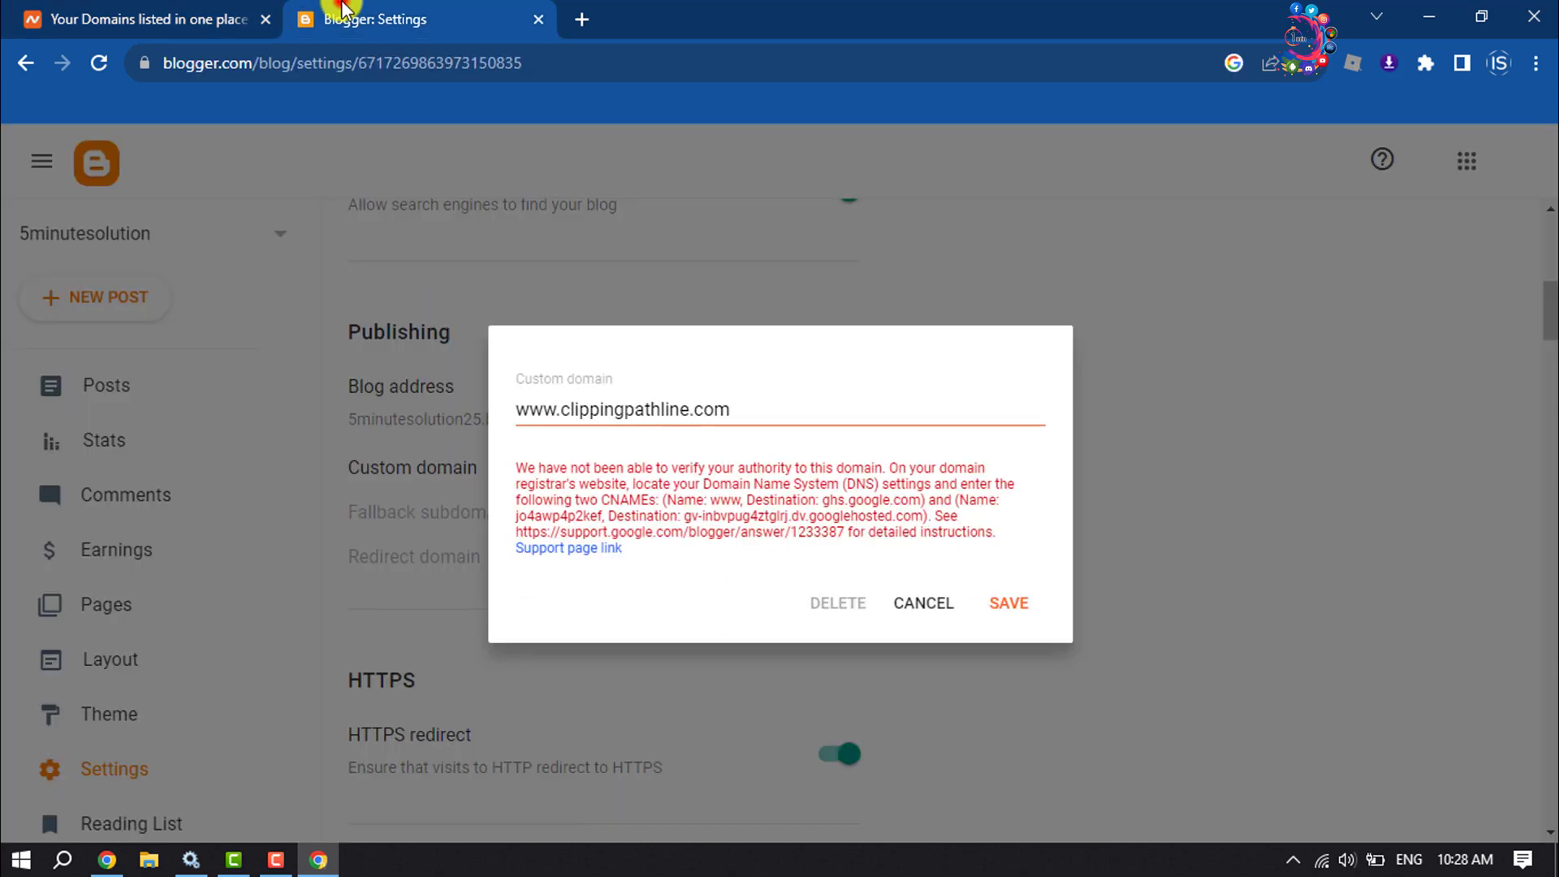
{"action": "key", "text": "ctrl+shift+Tab"}
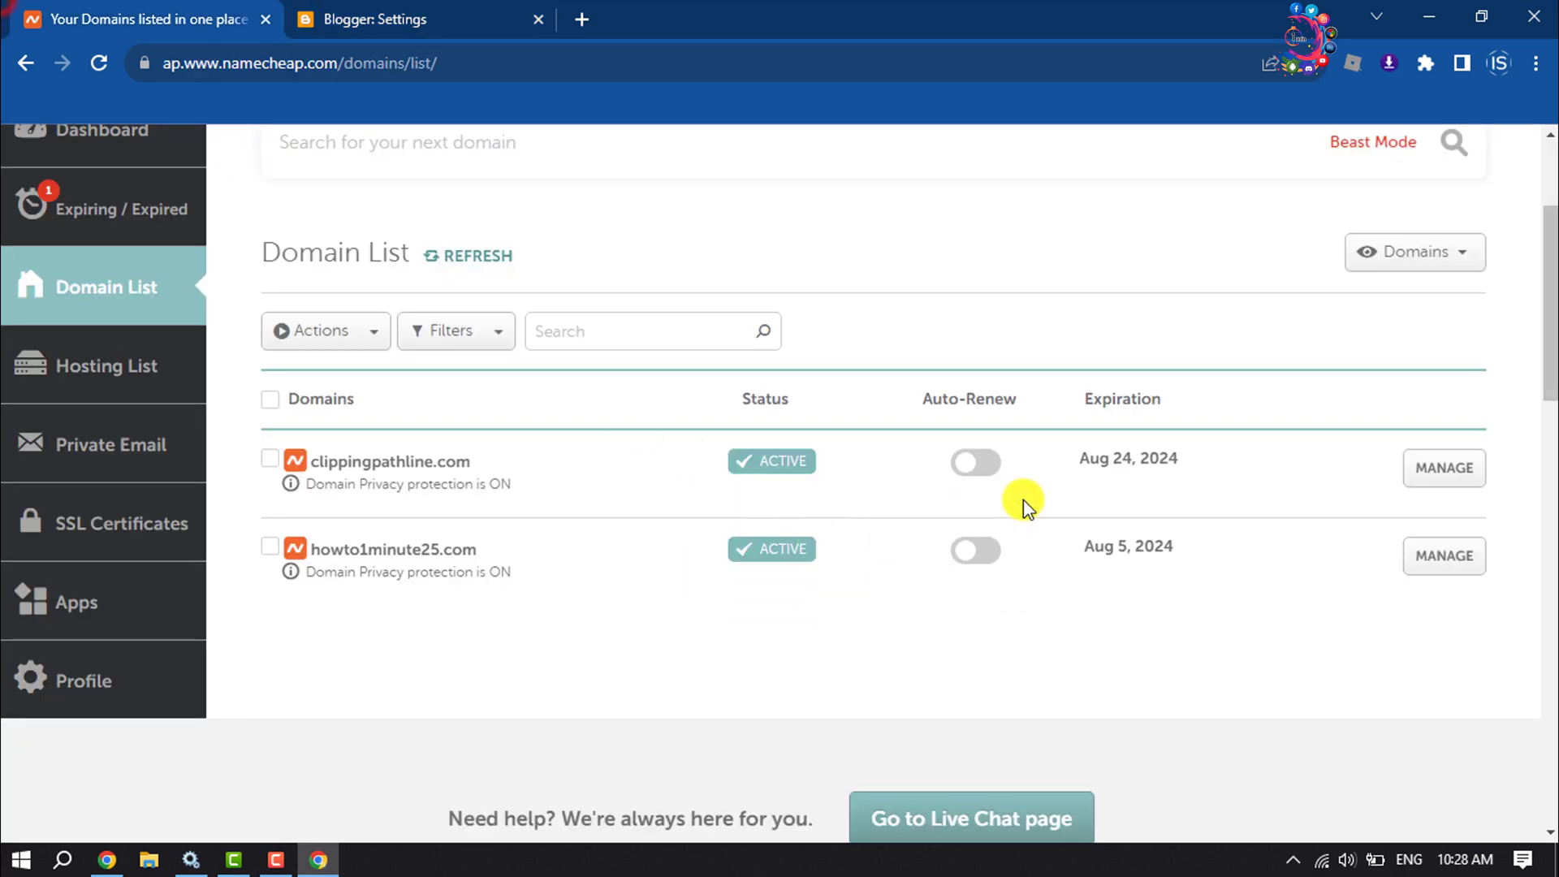
{"action": "left_click", "coordinate": [1445, 468]}
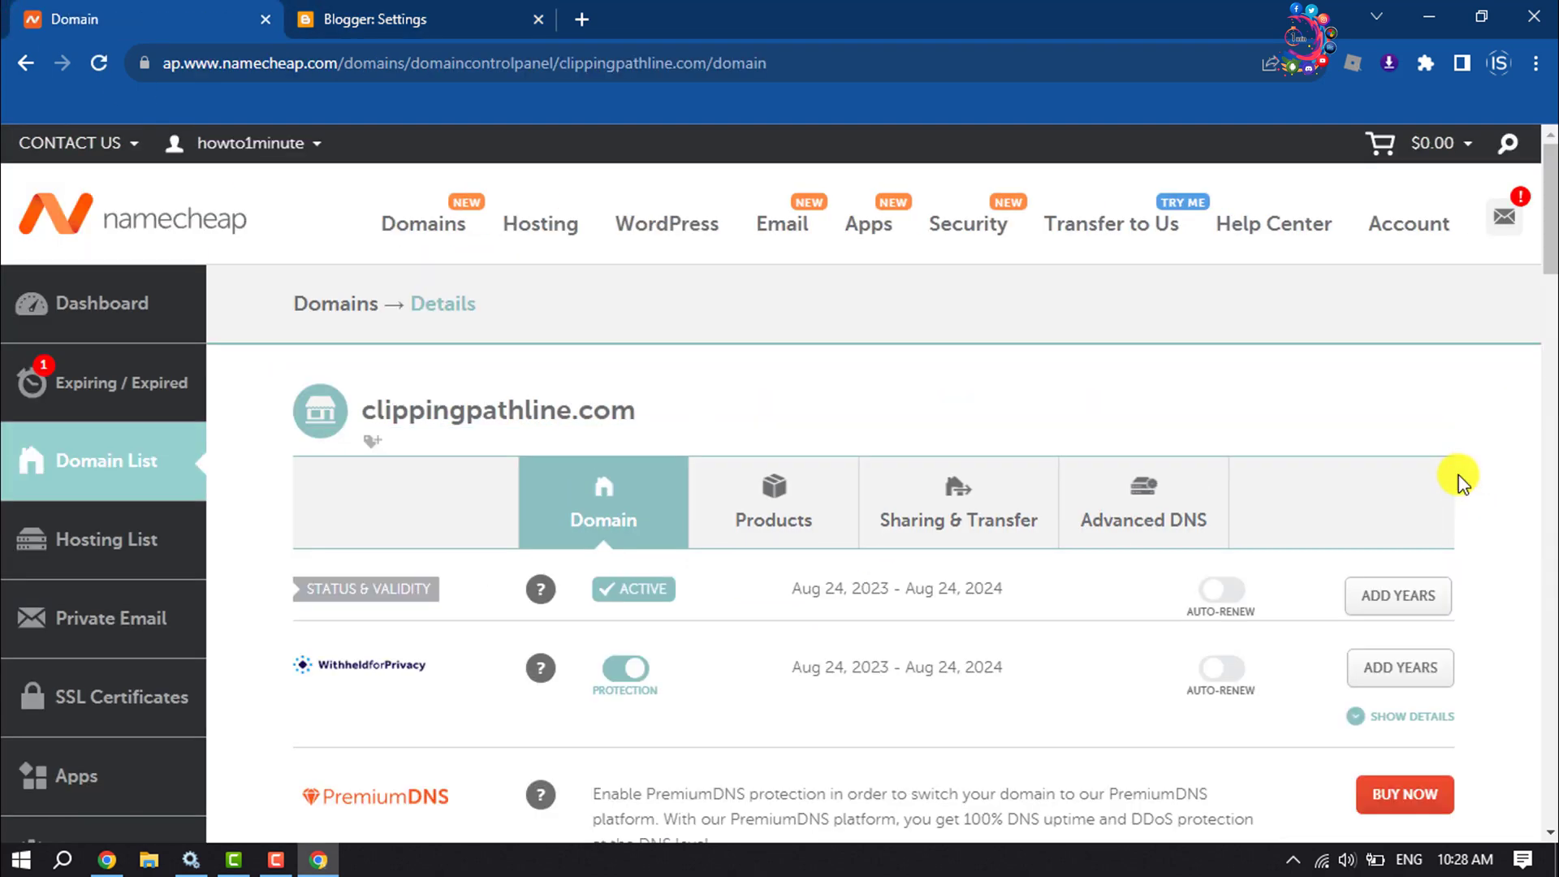
Add a new A Record row to clippingpathline.com's Advanced DNS host records
{"action": "left_click", "coordinate": [1151, 518]}
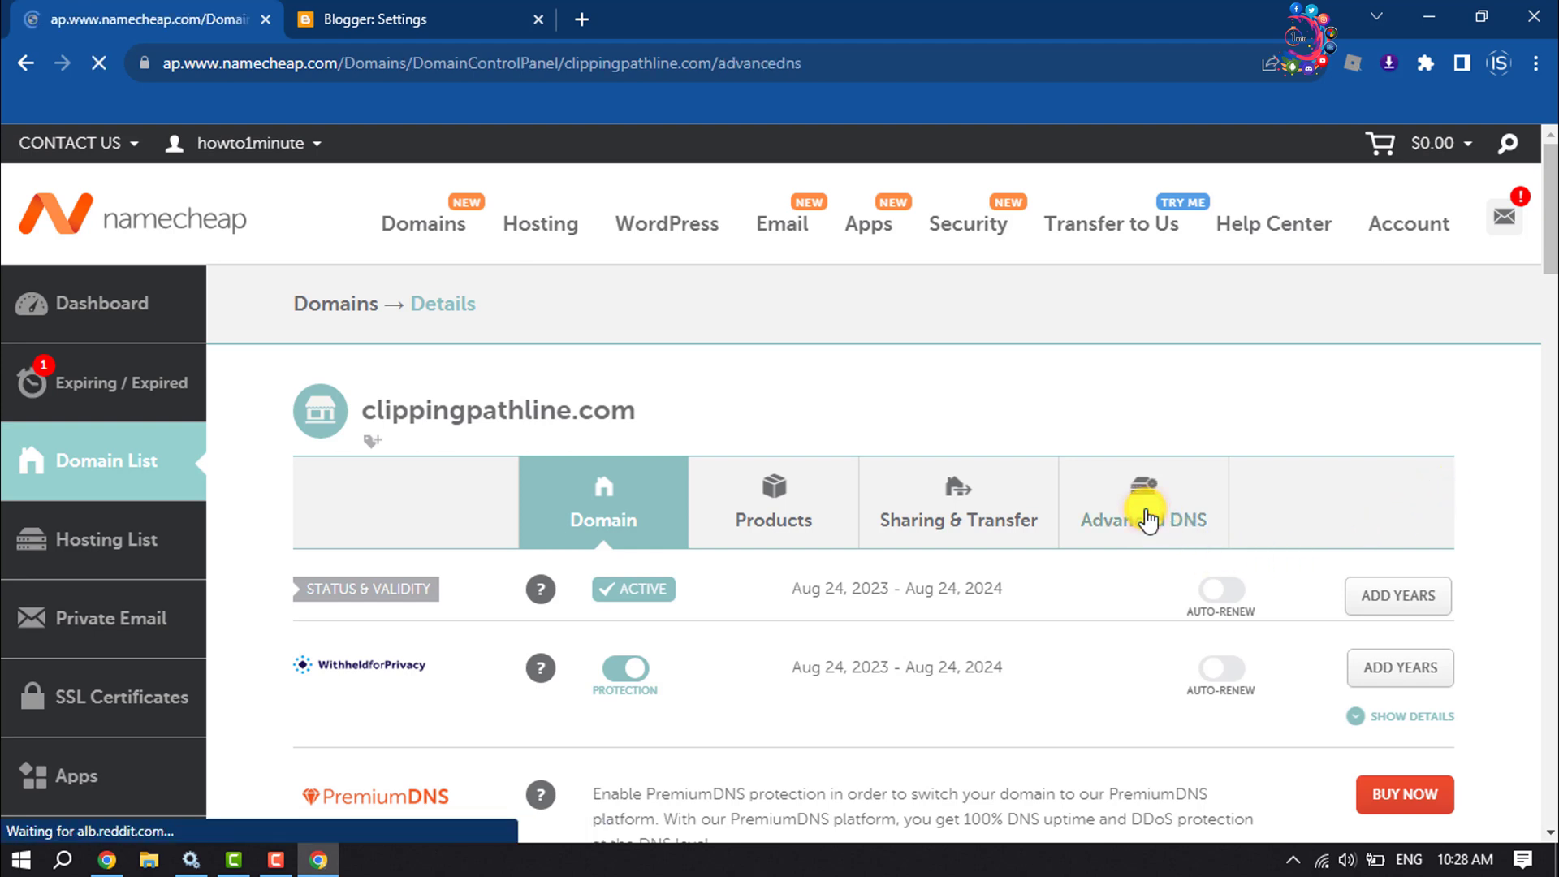
{"action": "scroll", "coordinate": [1149, 519], "scroll_direction": "down", "scroll_amount": 2}
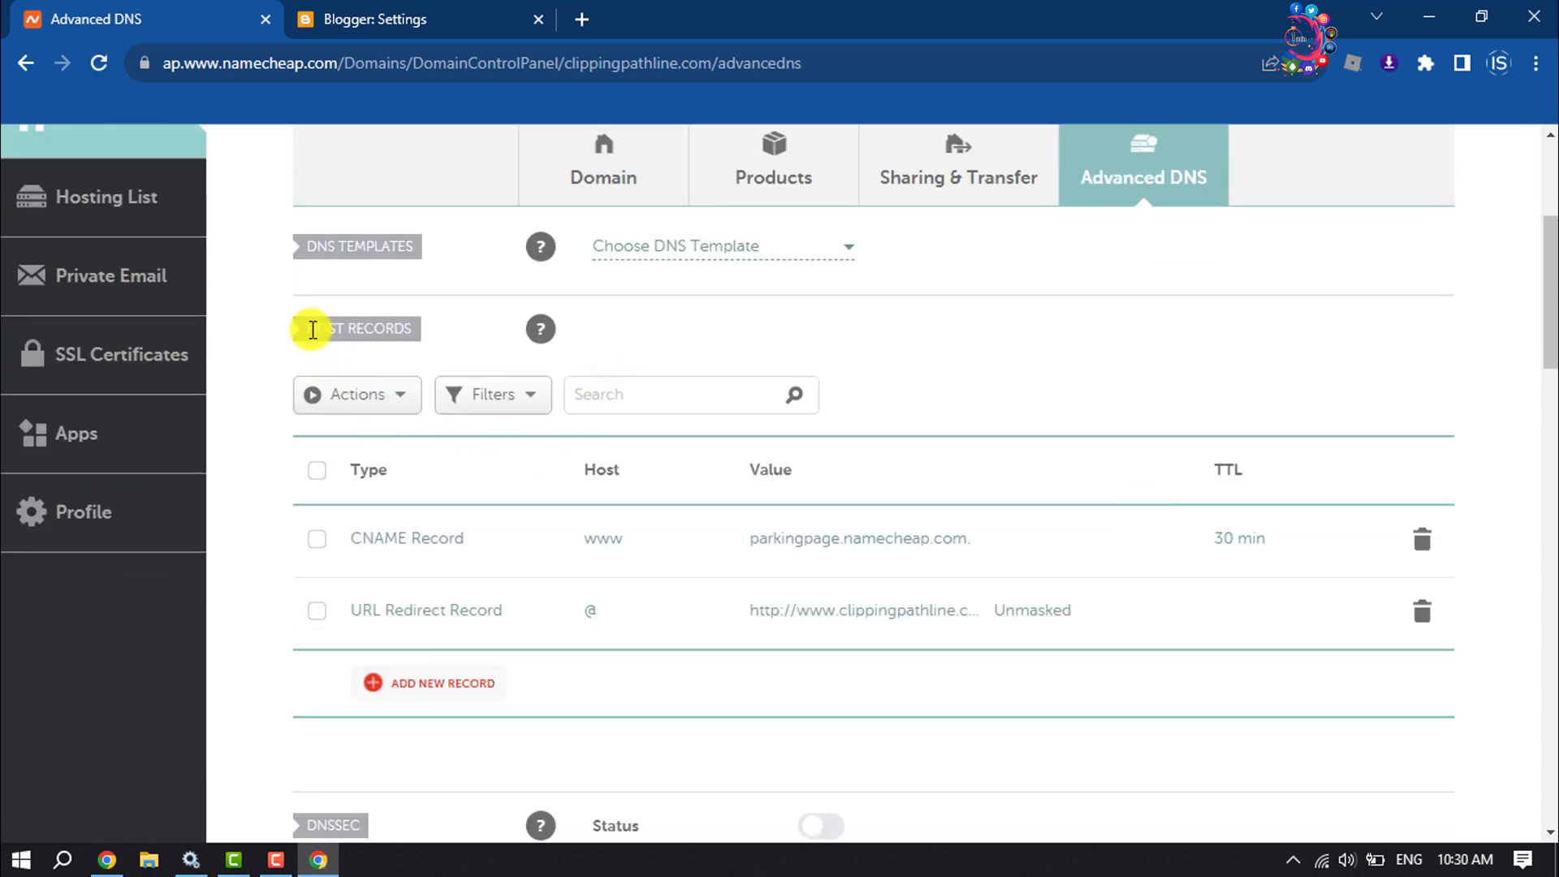
{"action": "left_click", "coordinate": [434, 684]}
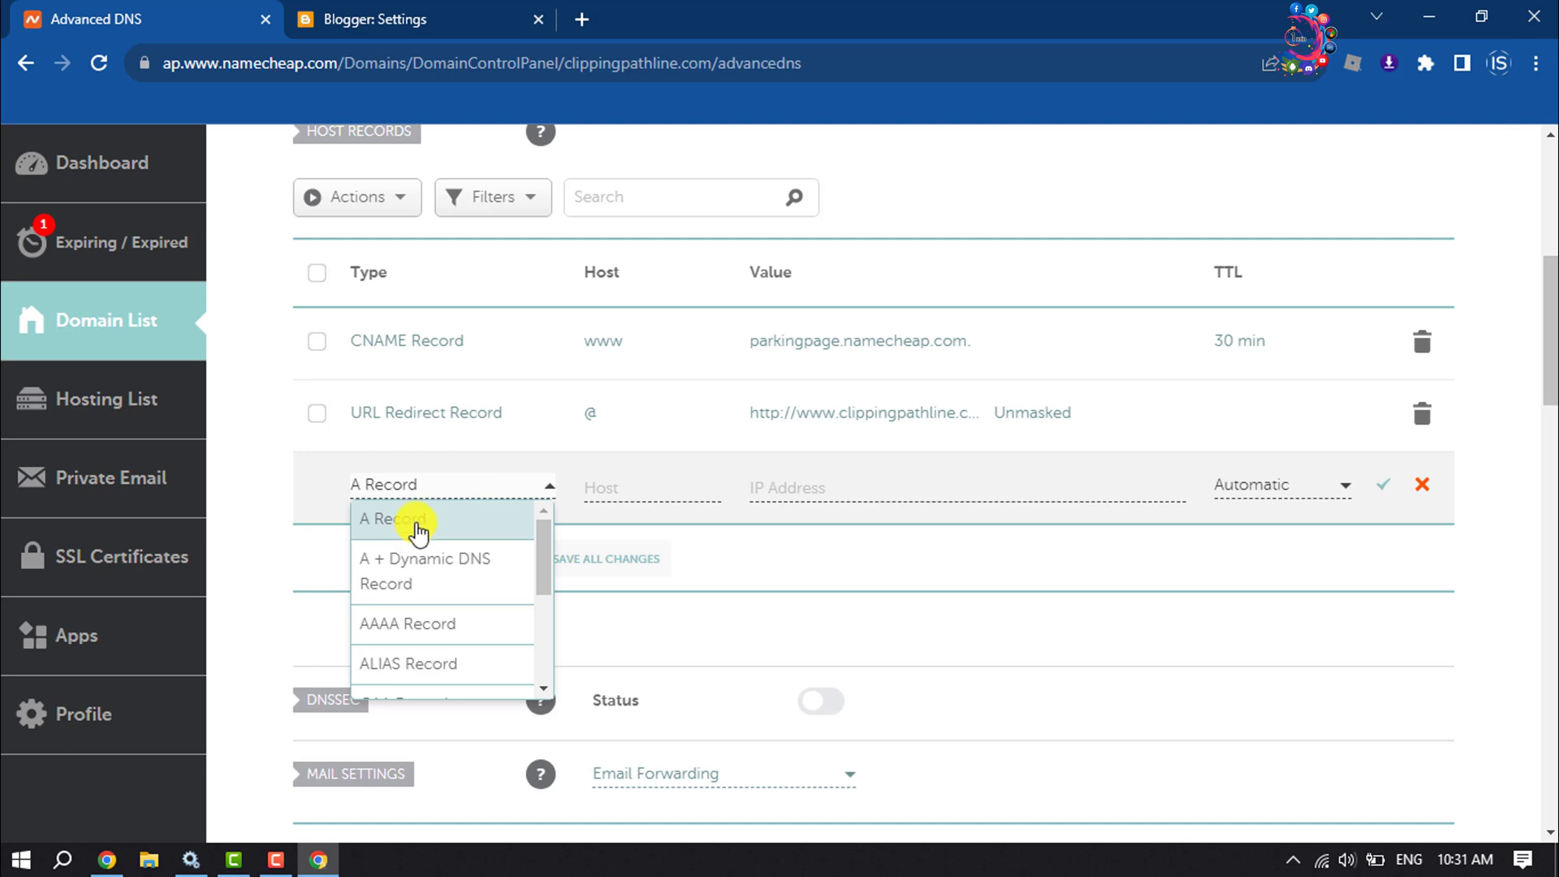
{"action": "scroll", "coordinate": [426, 574], "scroll_direction": "down", "scroll_amount": 3}
{"action": "scroll", "coordinate": [439, 625], "scroll_direction": "up", "scroll_amount": 1}
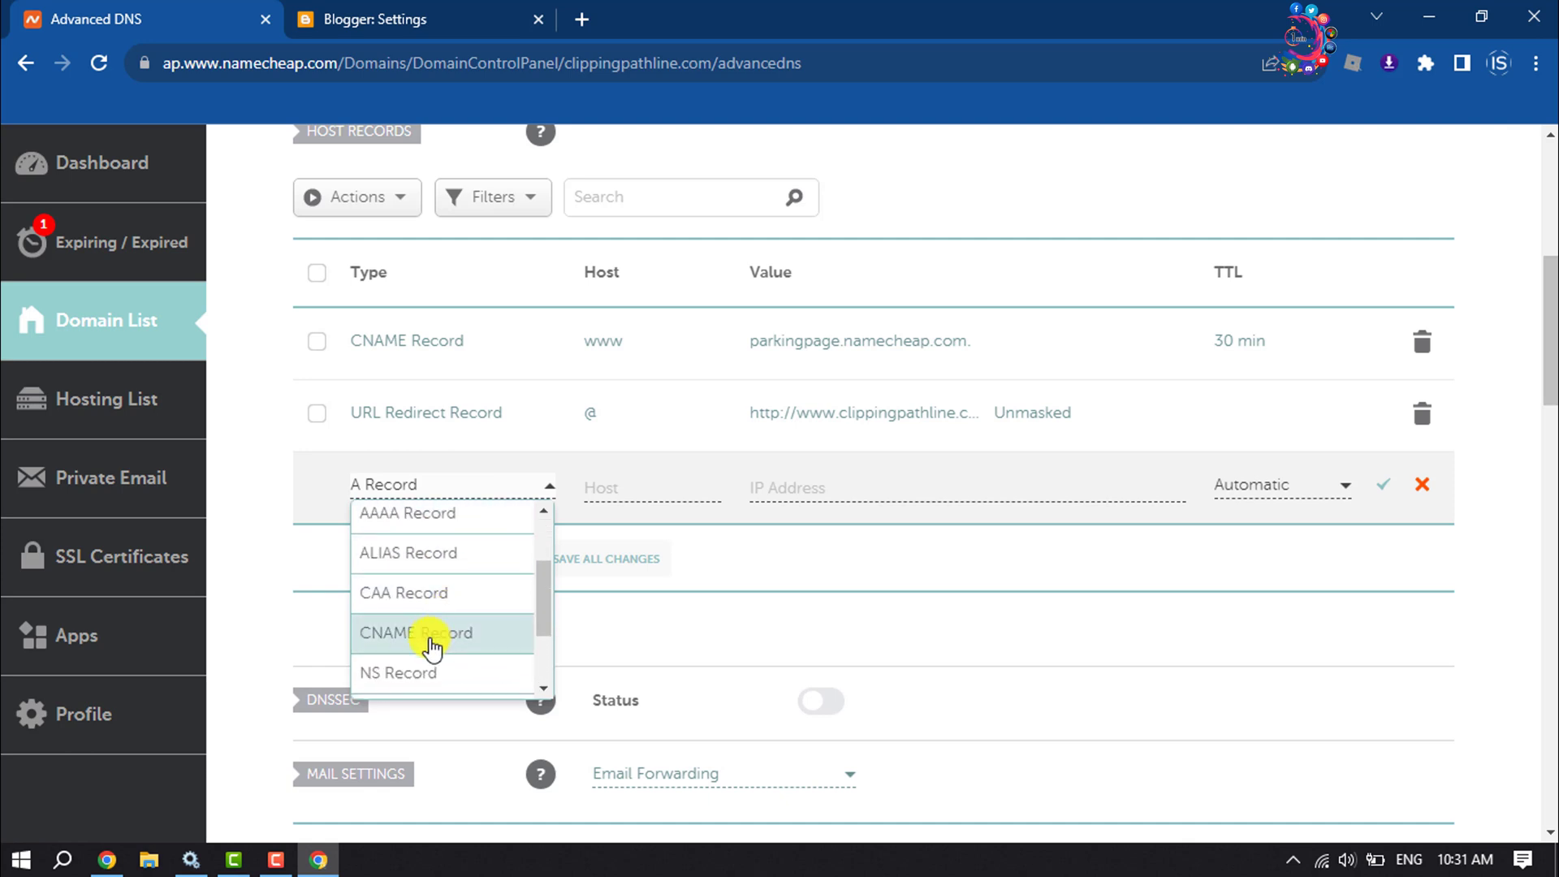
{"action": "scroll", "coordinate": [433, 633], "scroll_direction": "up", "scroll_amount": 3}
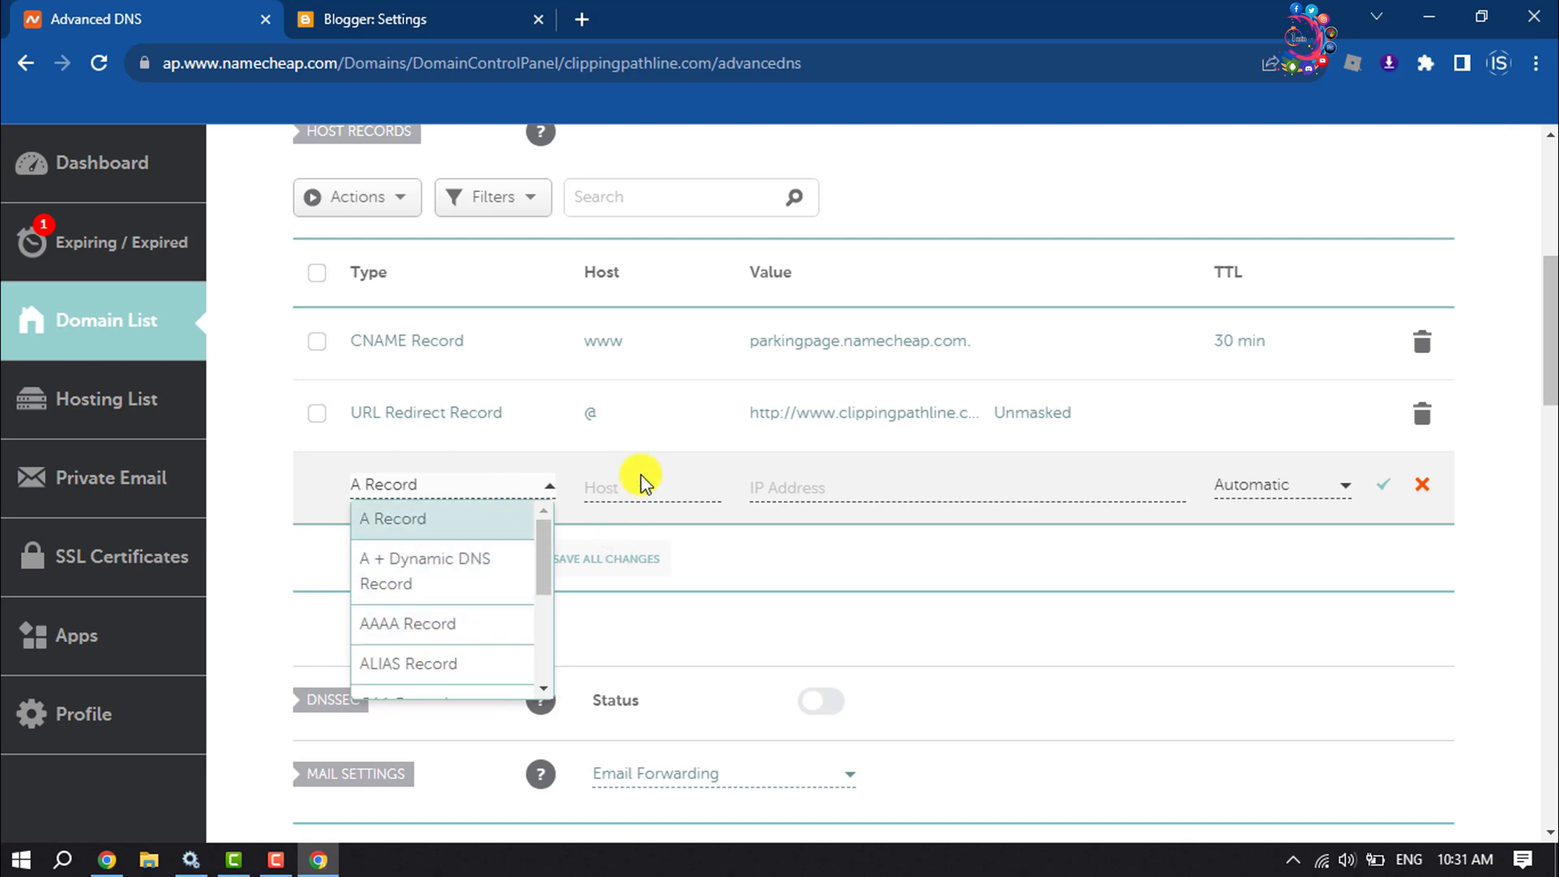
{"action": "left_click", "coordinate": [385, 524]}
Save an A Record for host @ pointing to 216.239.32.21, taken from the notes
{"action": "left_click", "coordinate": [610, 488]}
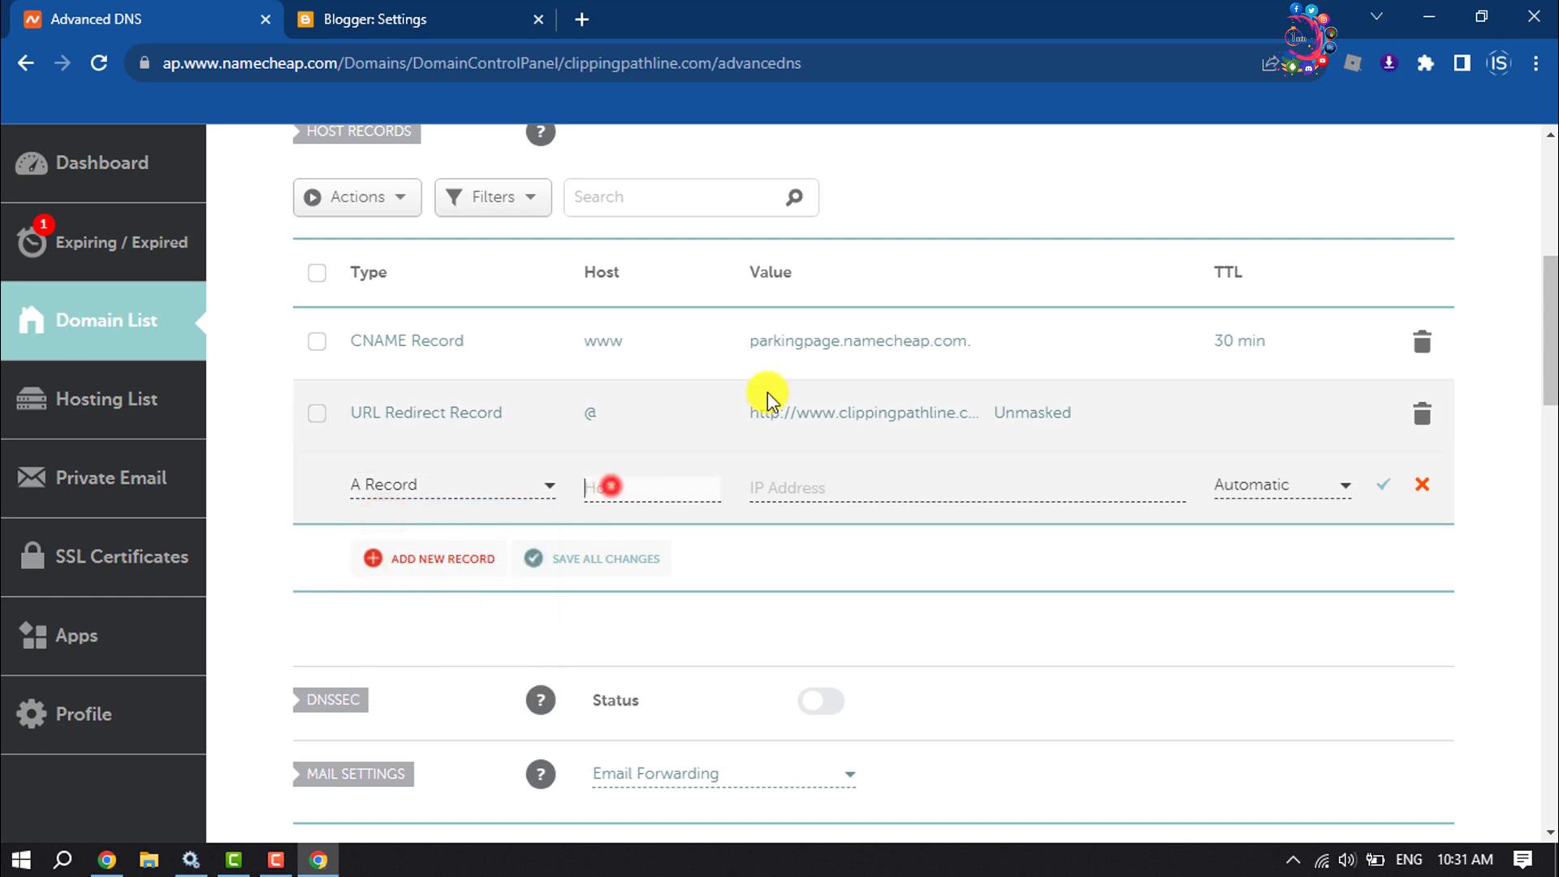
{"action": "type", "text": "@"}
{"action": "key", "text": "alt+Tab"}
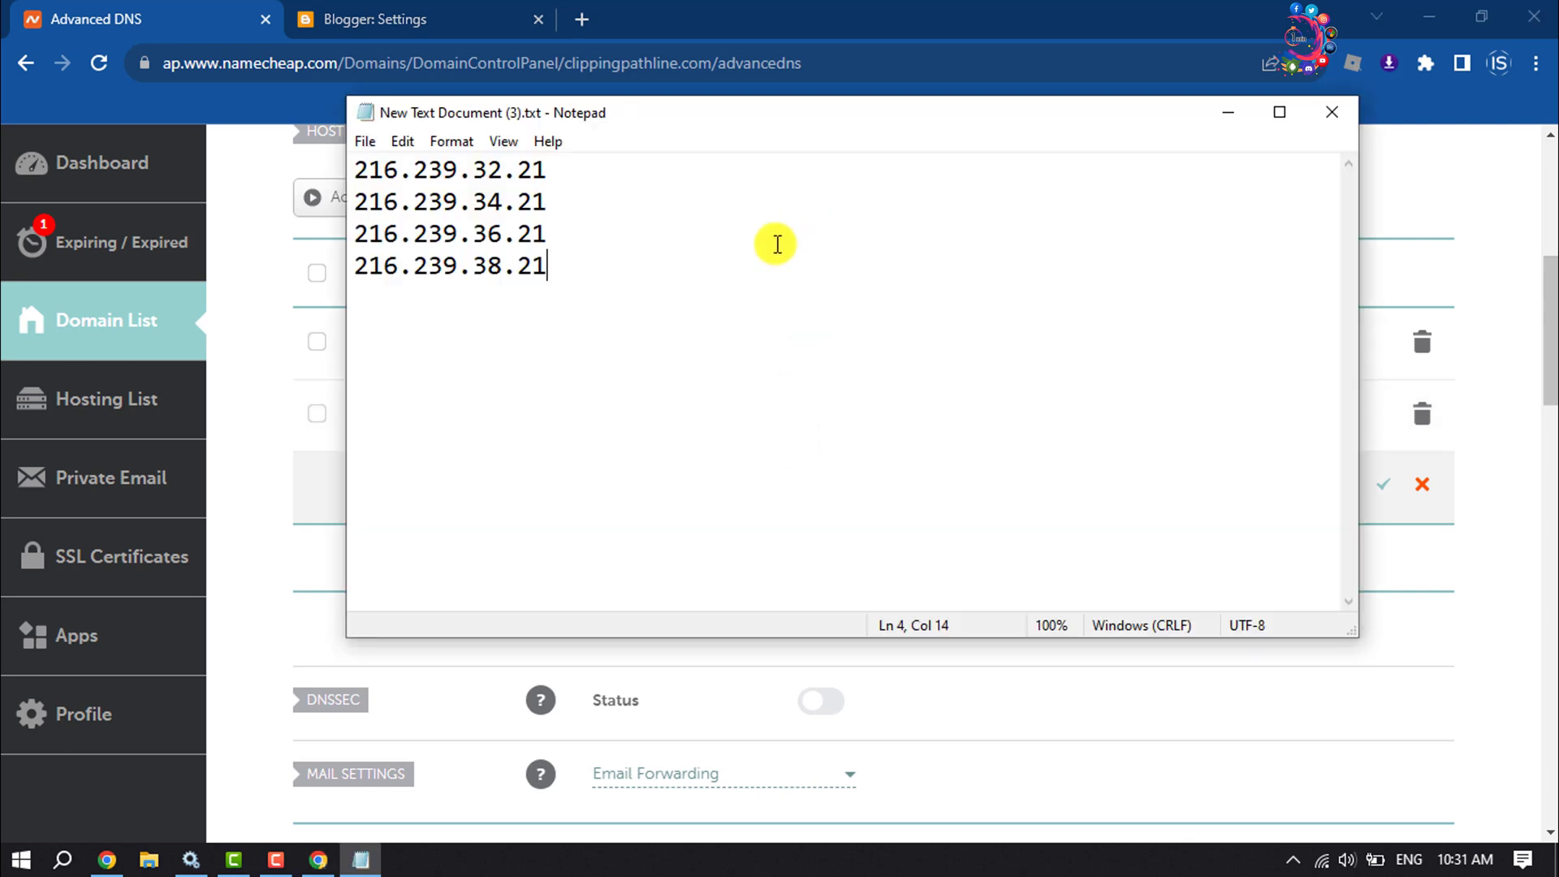
{"action": "left_click_drag", "start_coordinate": [552, 170], "coordinate": [352, 170]}
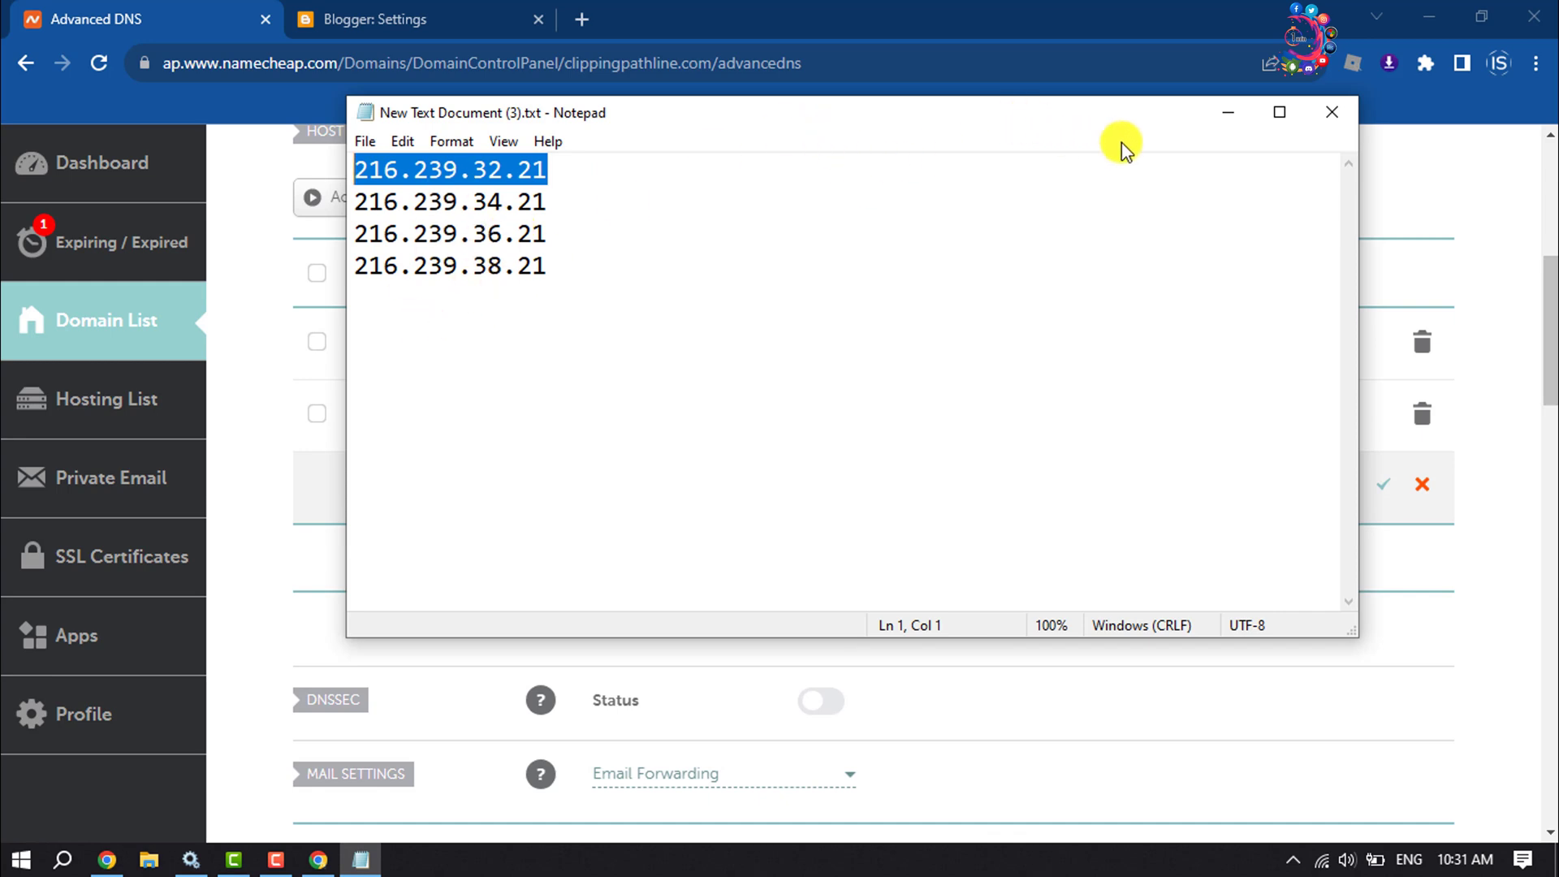
{"action": "left_click", "coordinate": [1227, 113]}
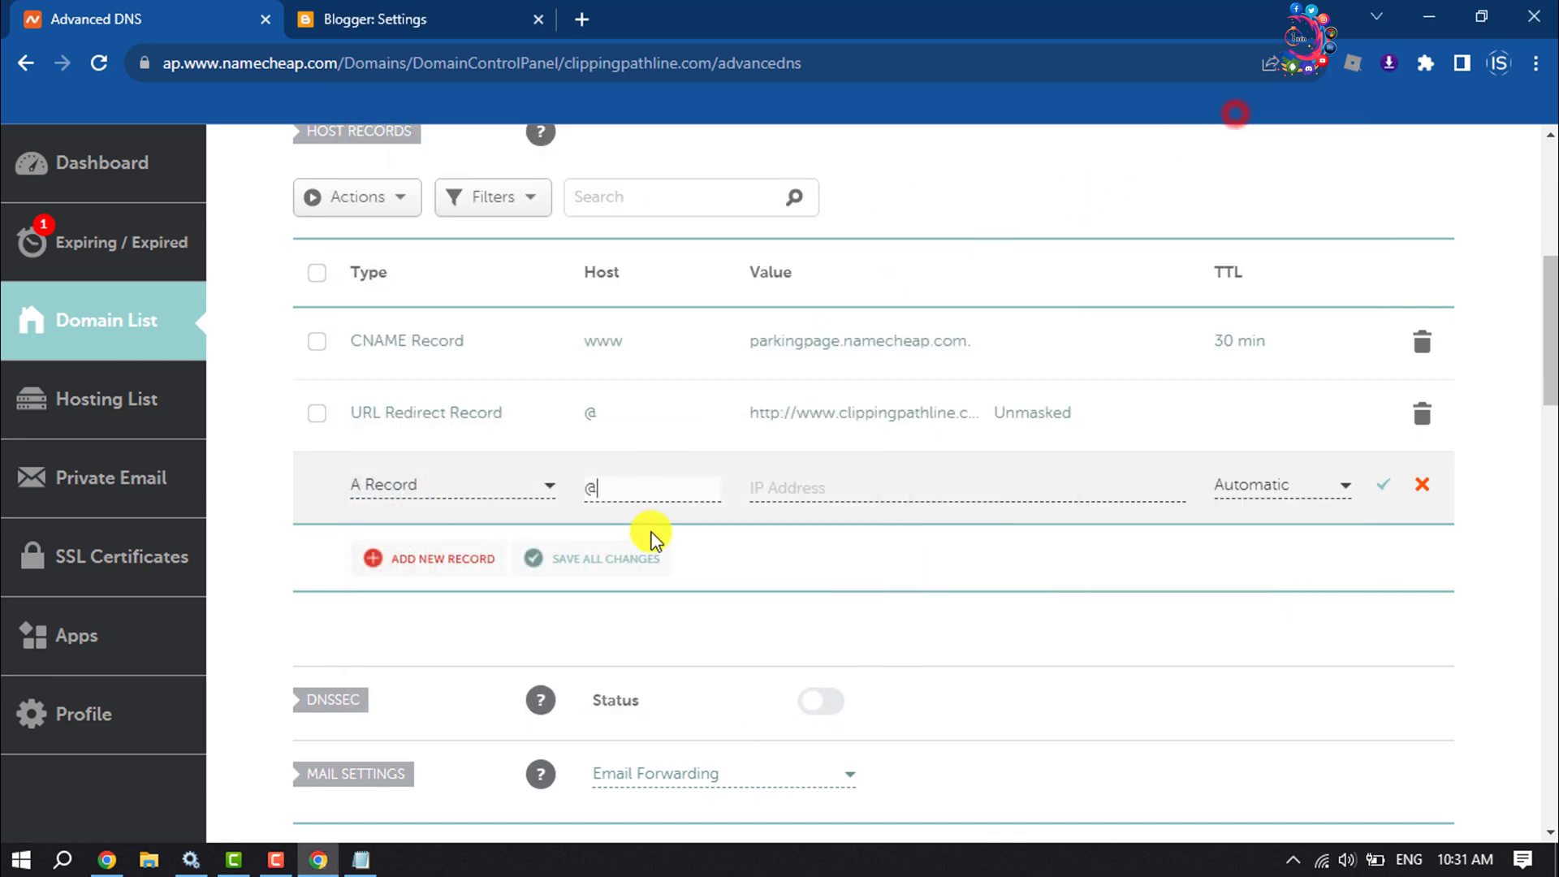
{"action": "right_click", "coordinate": [823, 487]}
{"action": "left_click", "coordinate": [855, 311]}
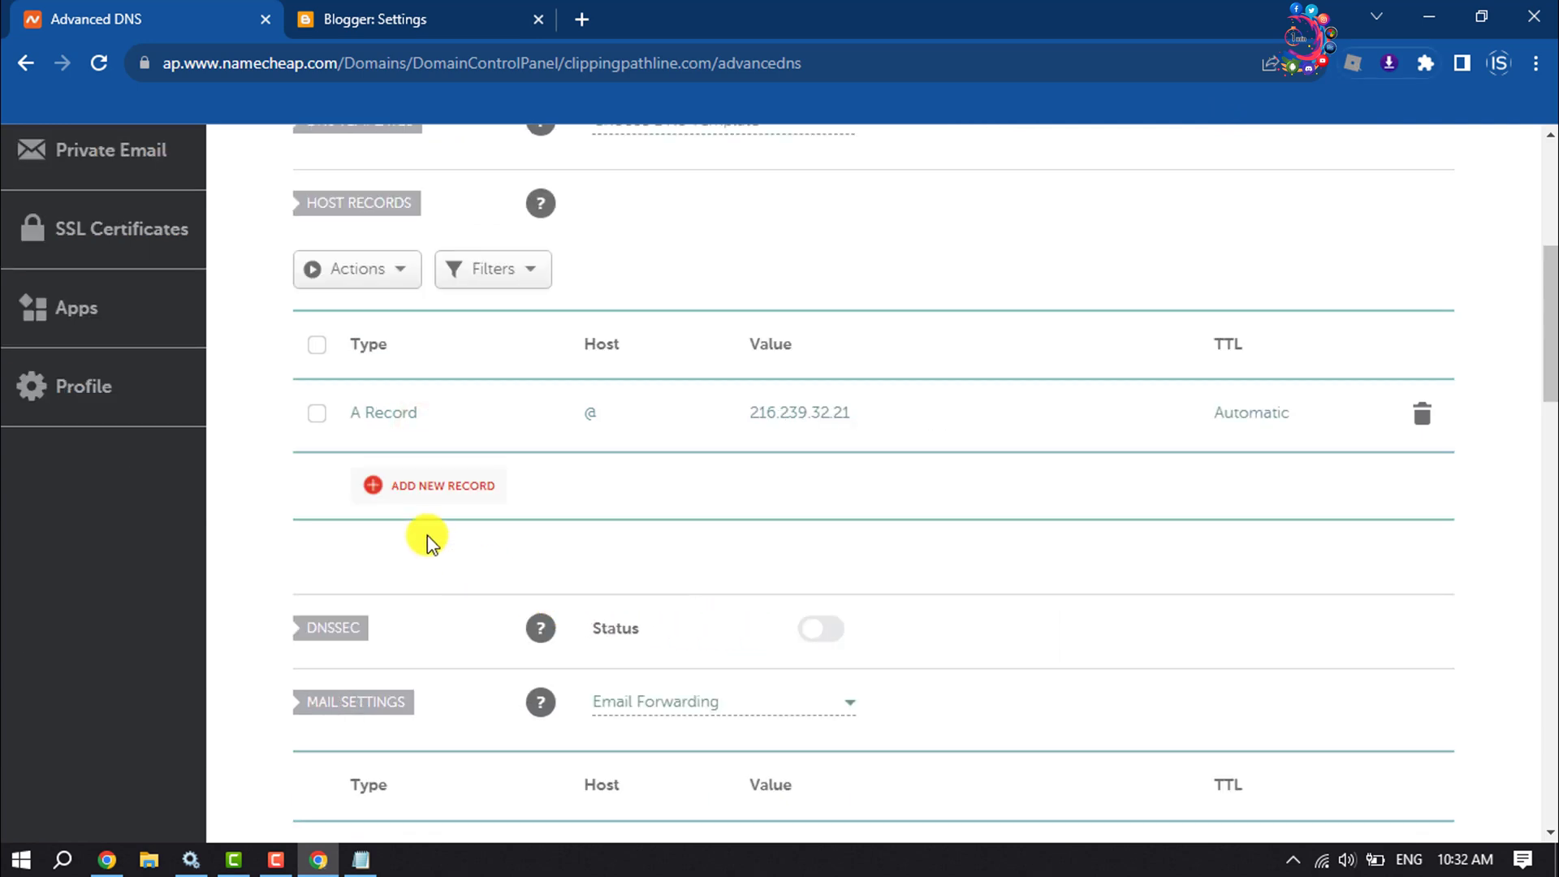
Add a second @ A record with value 216.239.34.21 copied from the notes
{"action": "left_click", "coordinate": [436, 487]}
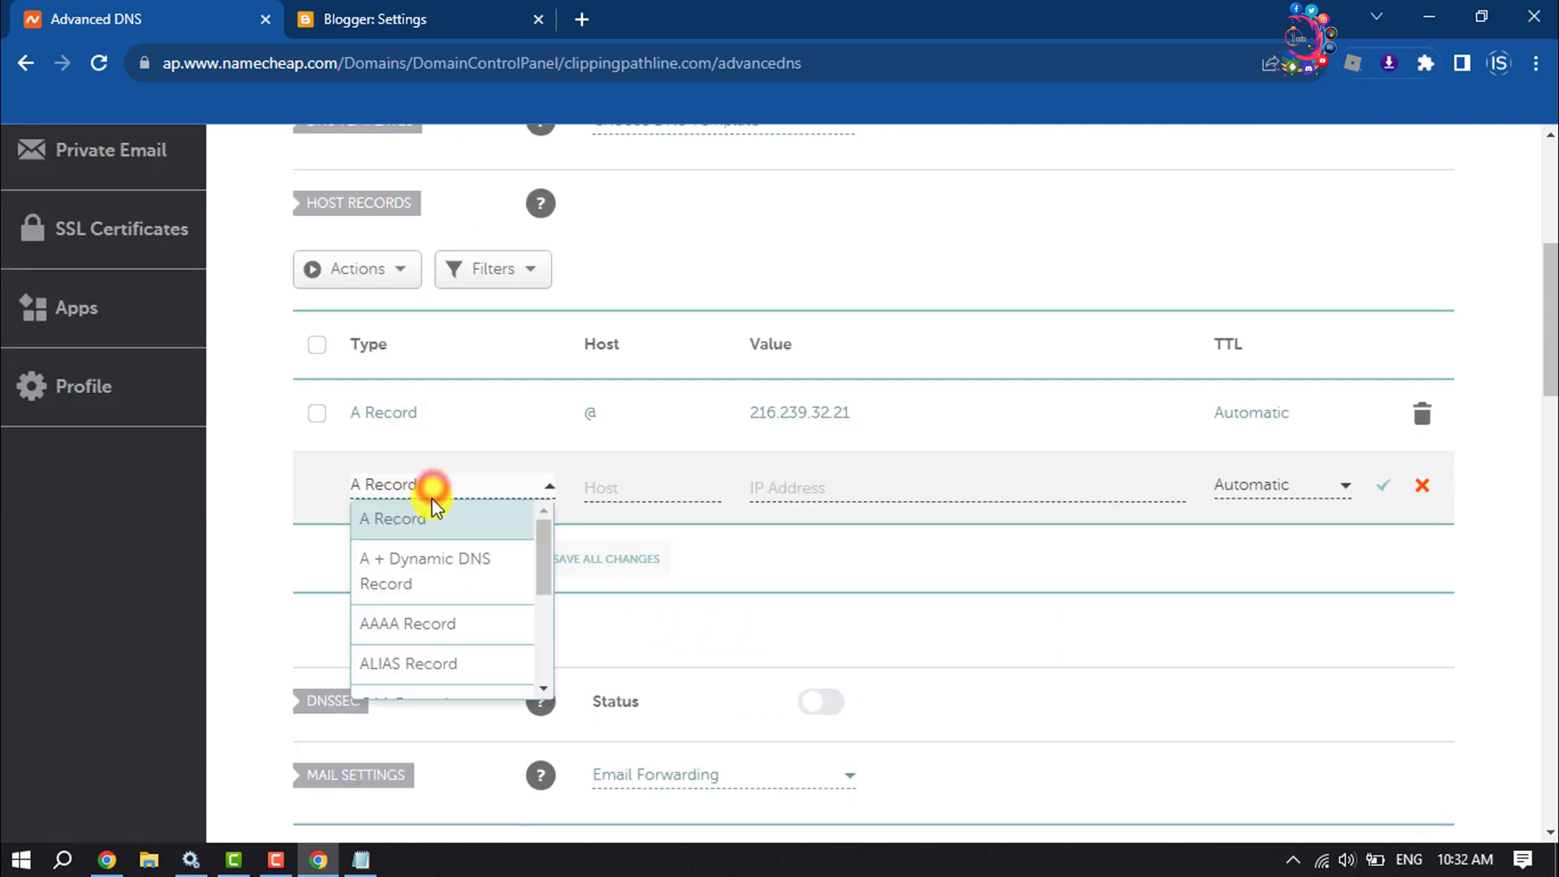
{"action": "left_click", "coordinate": [392, 518]}
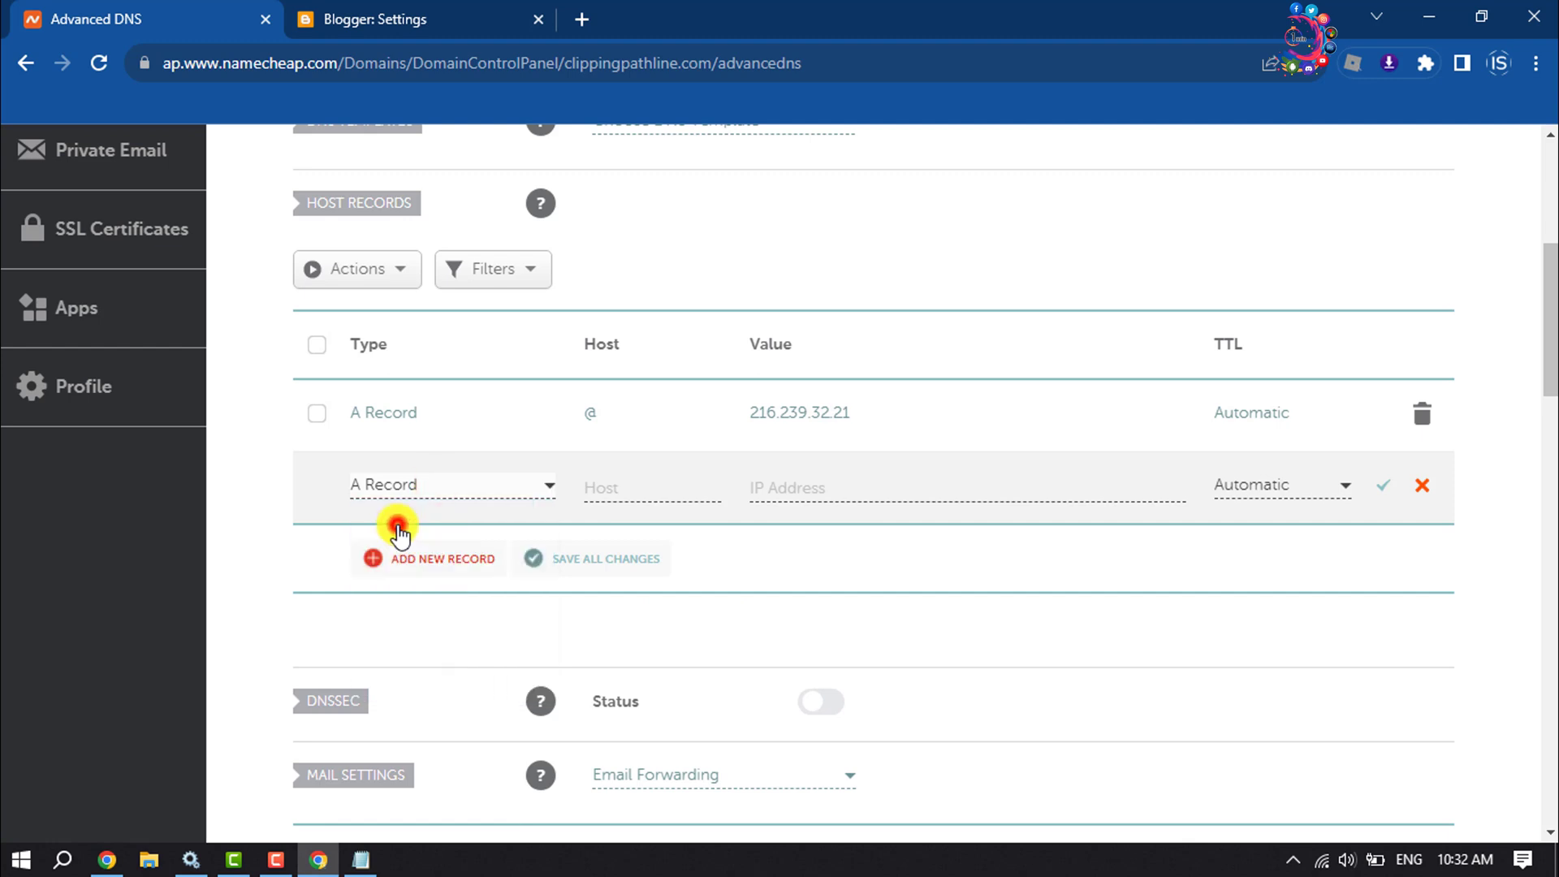
{"action": "left_click", "coordinate": [360, 861]}
{"action": "left_click_drag", "start_coordinate": [548, 201], "coordinate": [354, 202]}
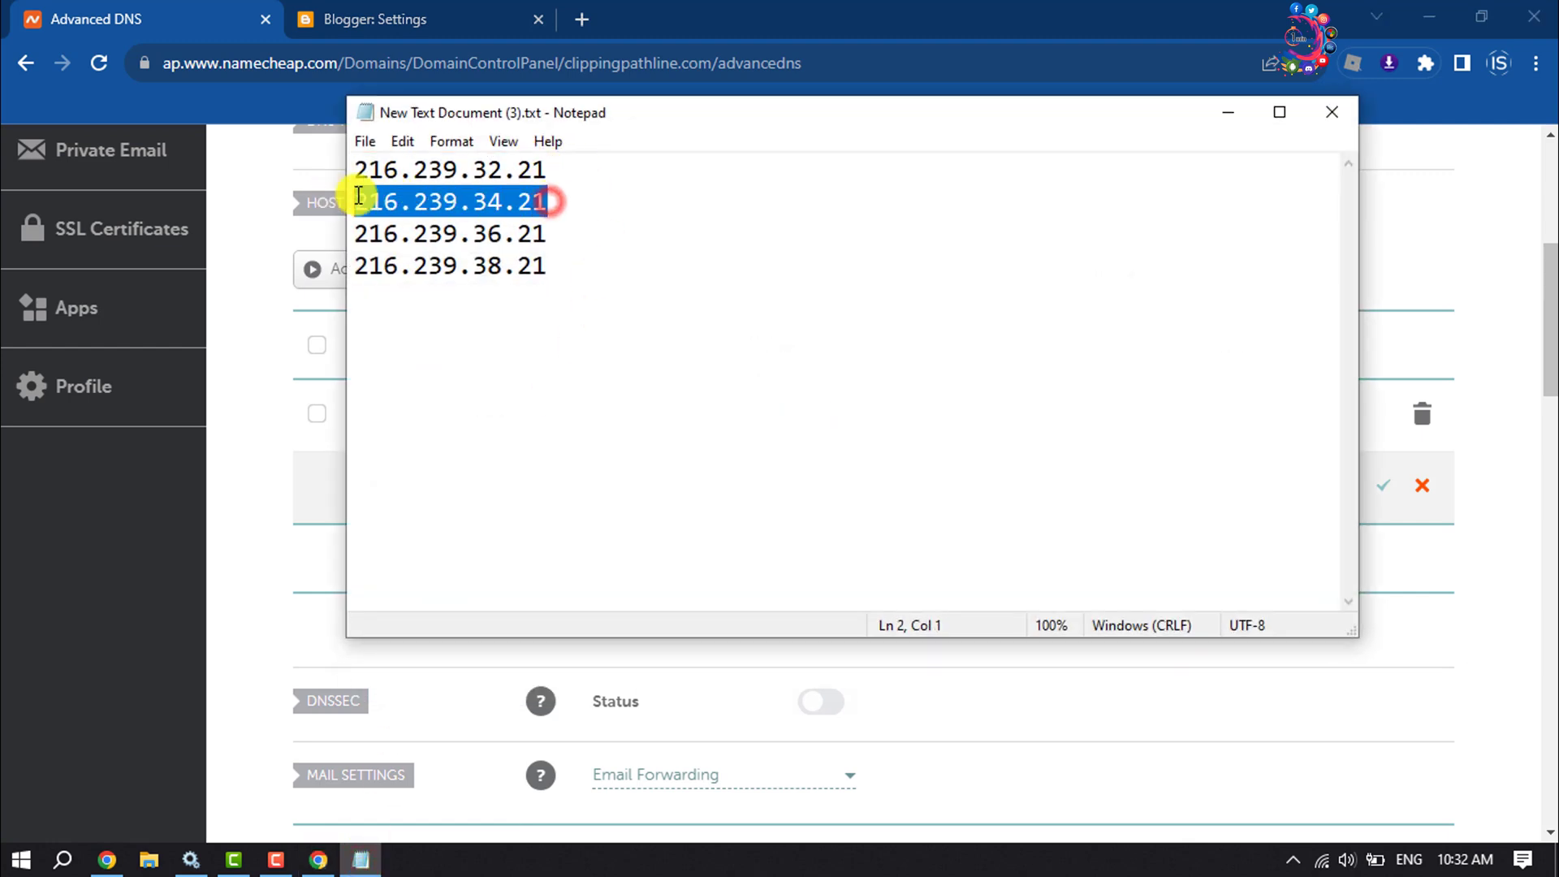
{"action": "right_click", "coordinate": [421, 201]}
{"action": "left_click", "coordinate": [189, 277]}
{"action": "left_click", "coordinate": [1227, 112]}
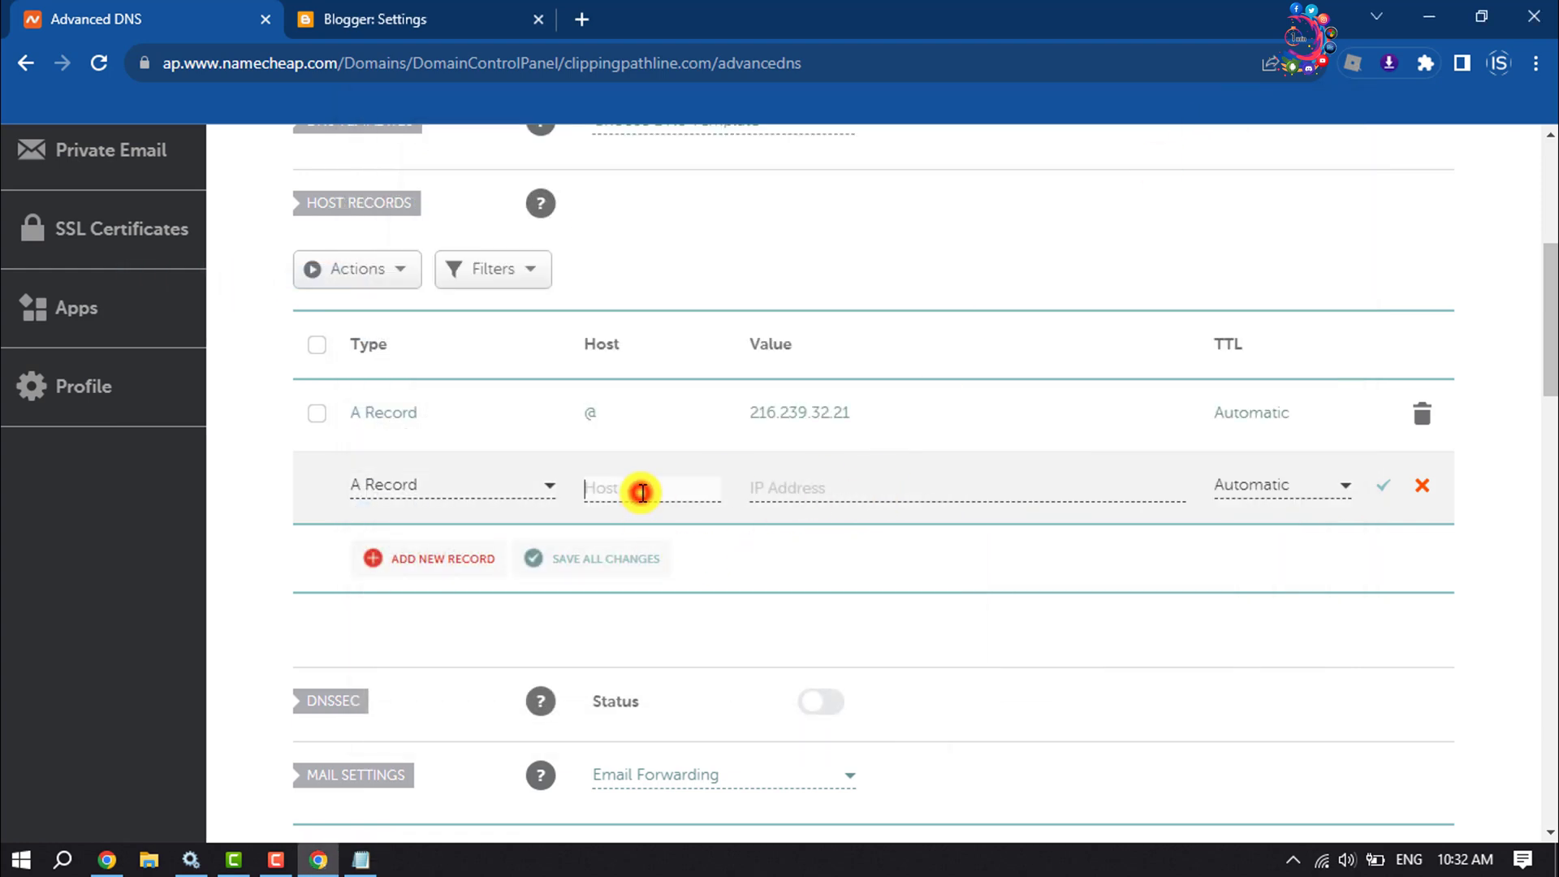
{"action": "left_click", "coordinate": [642, 493]}
{"action": "type", "text": "@"}
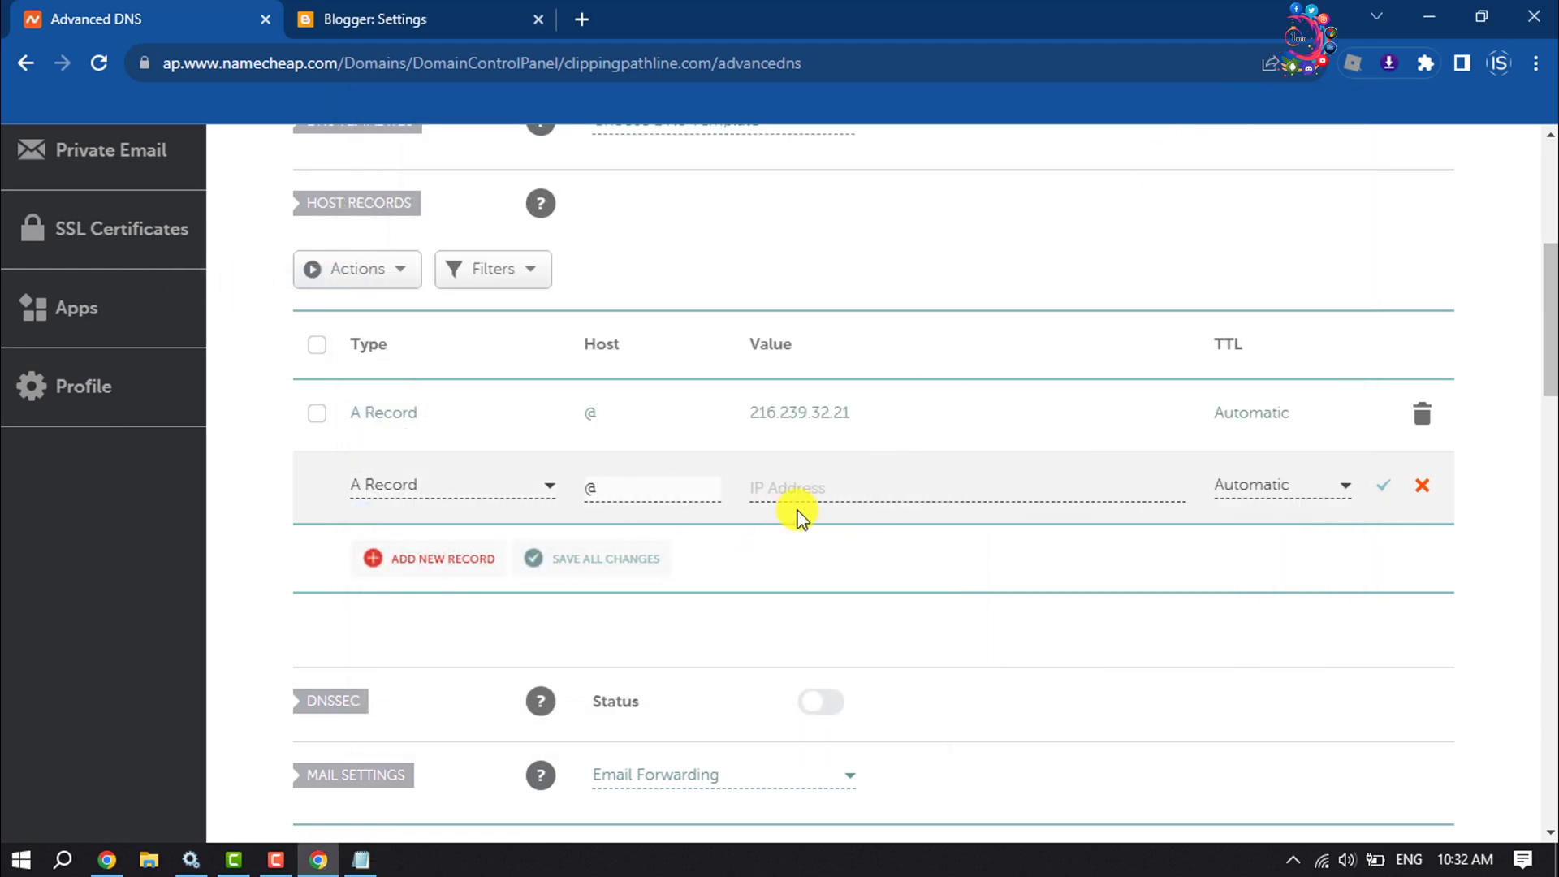
{"action": "left_click", "coordinate": [804, 487]}
{"action": "right_click", "coordinate": [825, 482]}
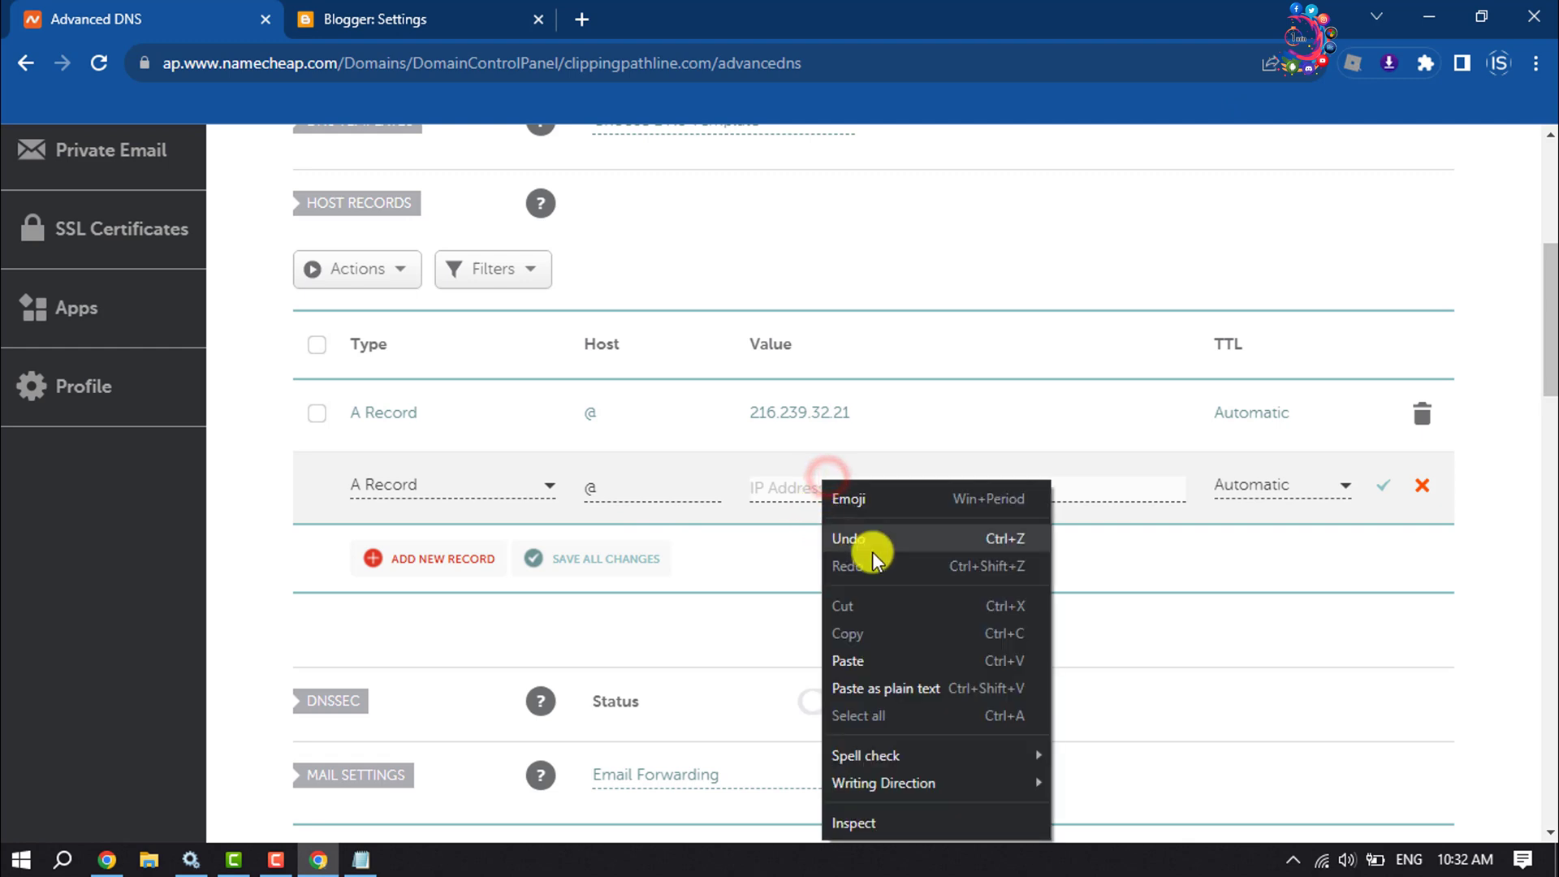
{"action": "left_click", "coordinate": [857, 660]}
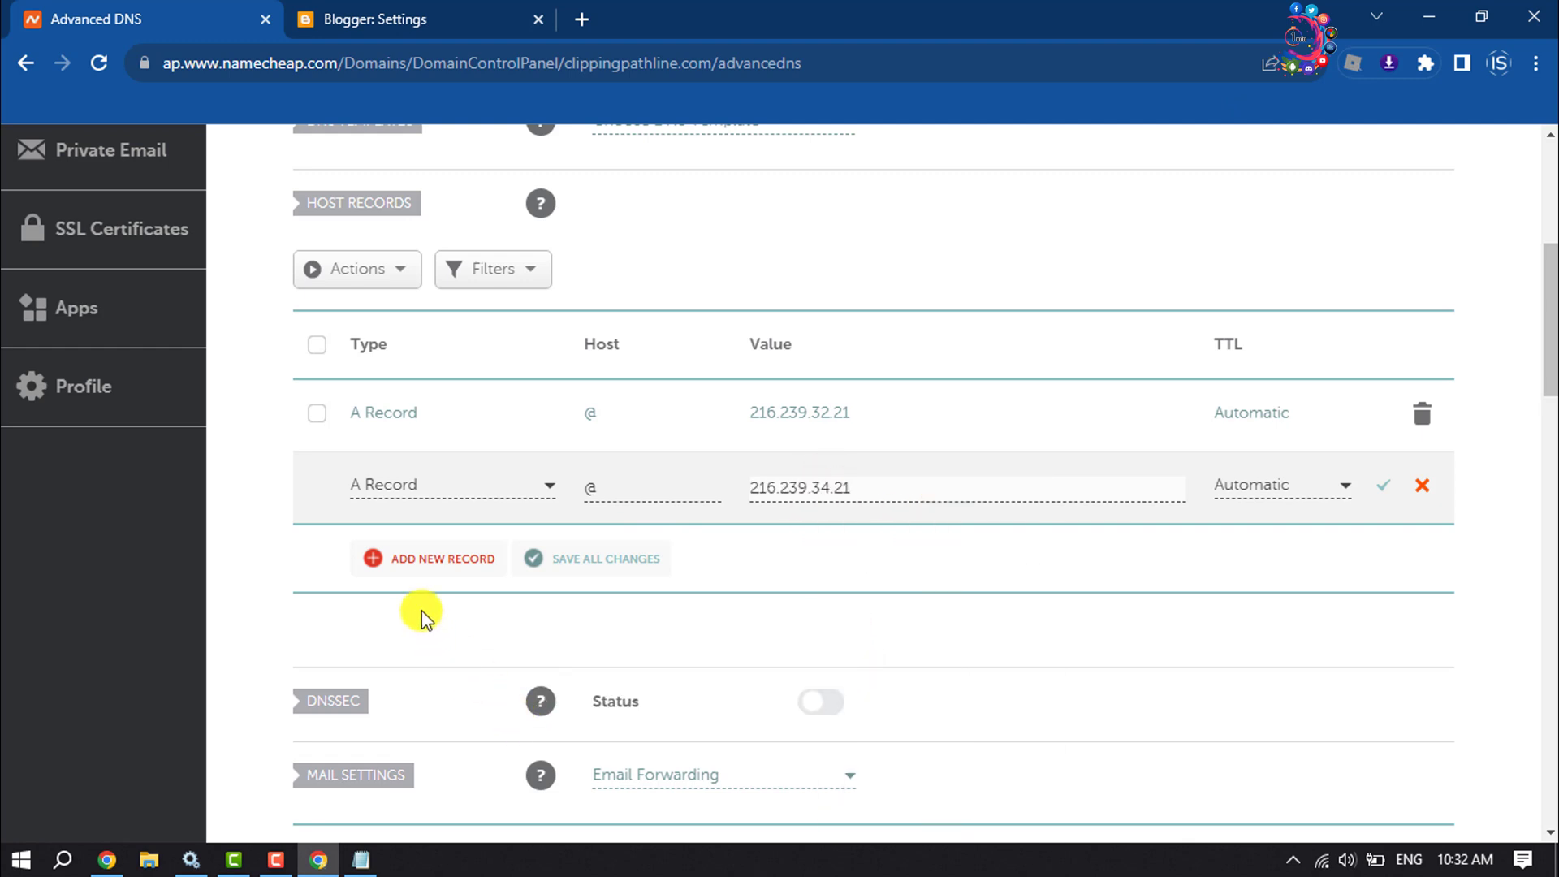
Add a third @ A record with value 216.239.36.21
{"action": "left_click", "coordinate": [414, 561]}
{"action": "left_click", "coordinate": [450, 485]}
{"action": "left_click", "coordinate": [393, 515]}
{"action": "left_click", "coordinate": [642, 491]}
{"action": "type", "text": "@"}
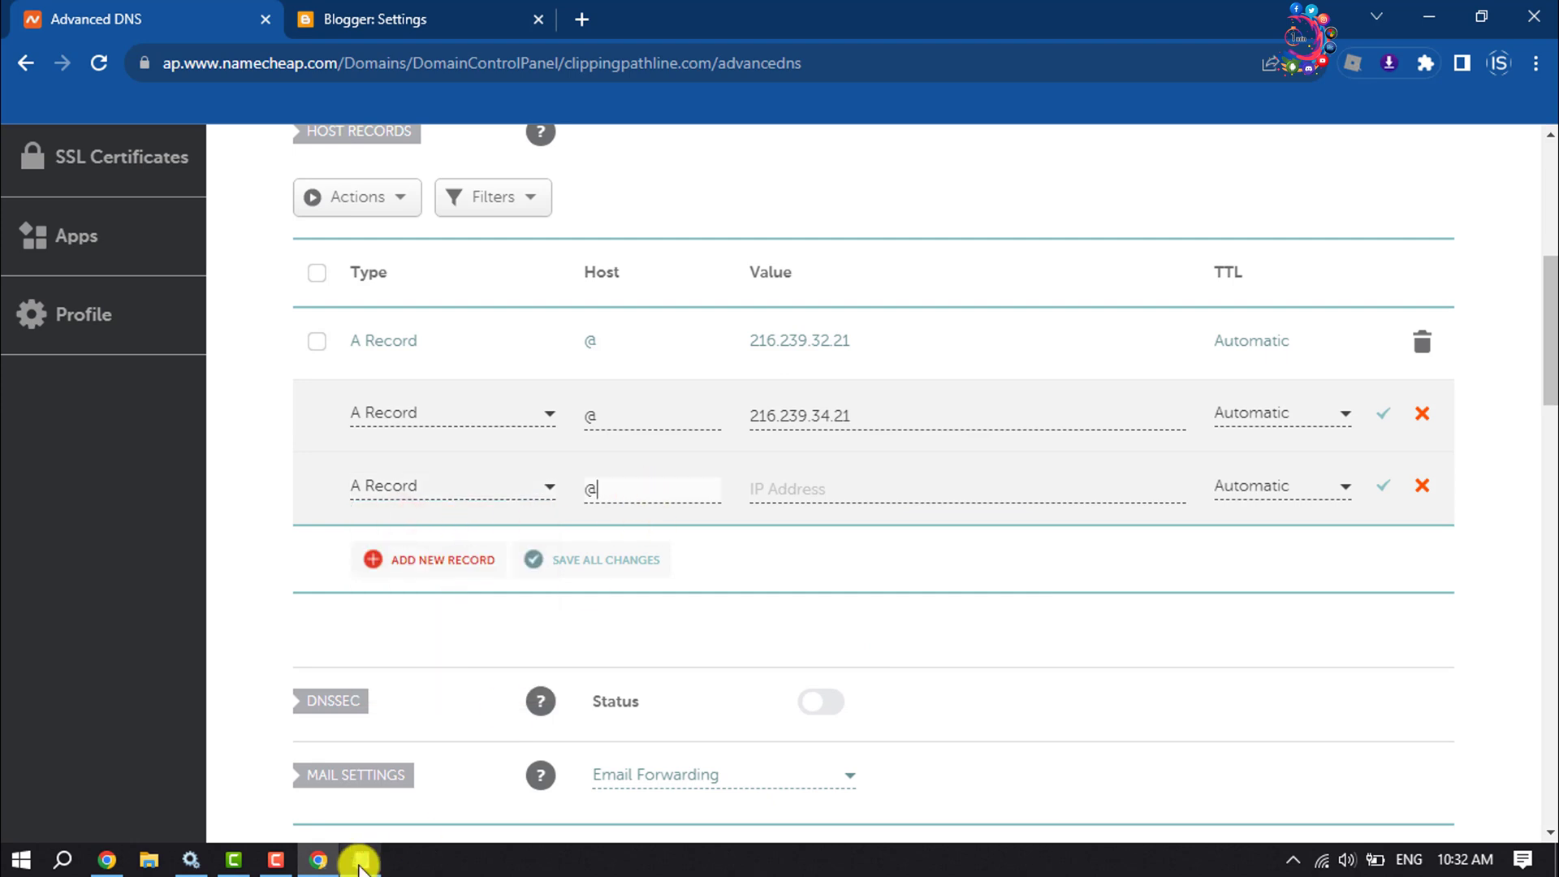
{"action": "left_click", "coordinate": [360, 860]}
{"action": "mouse_move", "coordinate": [556, 235]}
{"action": "left_mouse_down"}
{"action": "mouse_move", "coordinate": [371, 207]}
{"action": "mouse_move", "coordinate": [349, 235]}
{"action": "left_mouse_up"}
{"action": "key", "text": "ctrl+c"}
{"action": "left_click", "coordinate": [1227, 113]}
{"action": "left_click", "coordinate": [958, 485]}
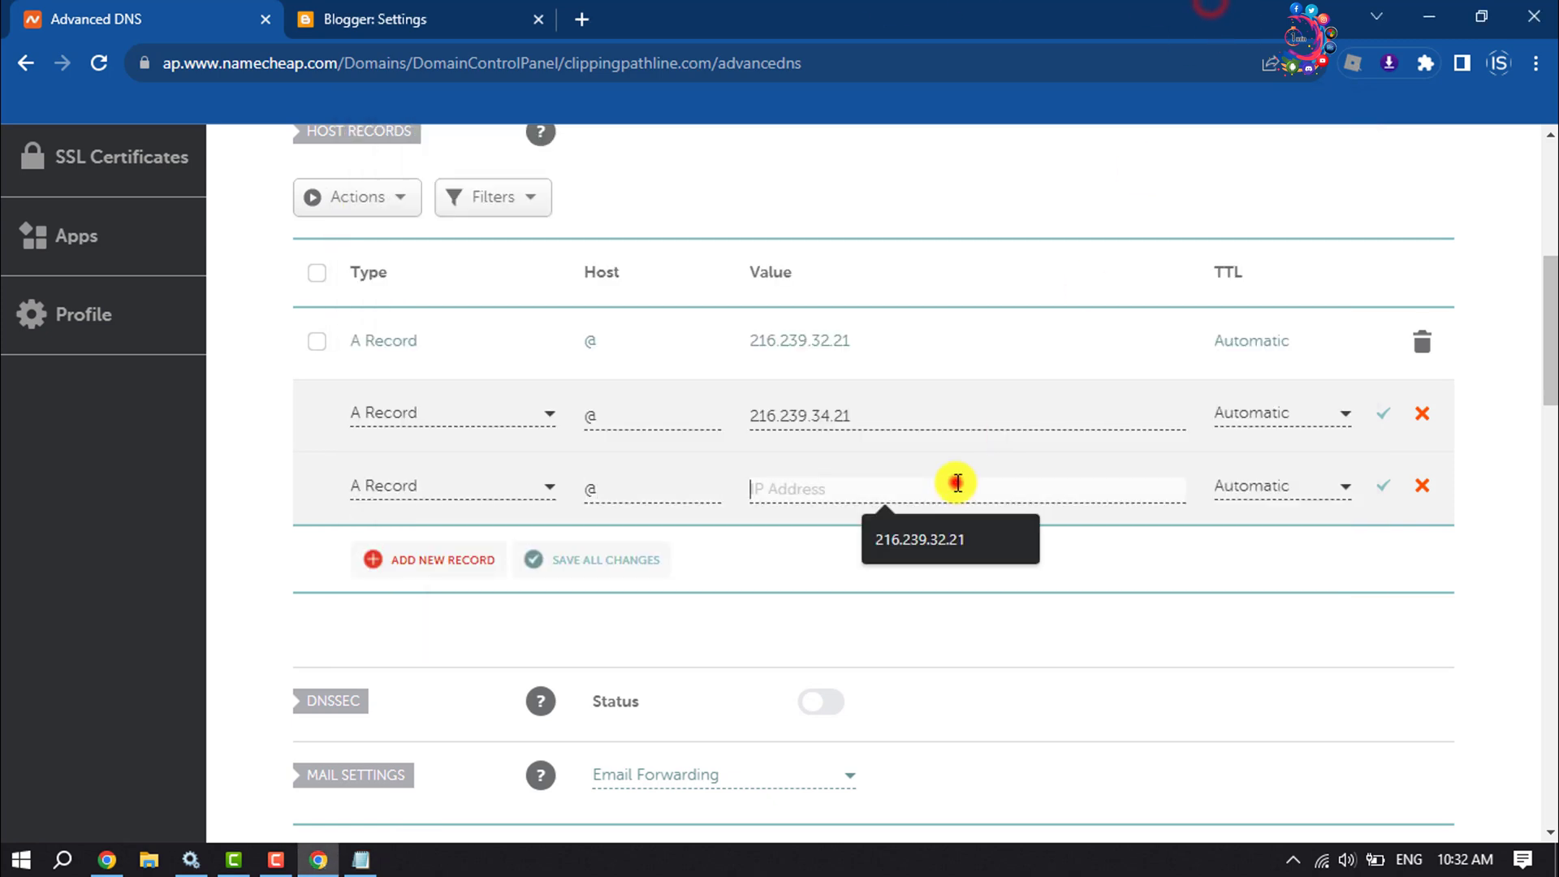
{"action": "key", "text": "ctrl+v"}
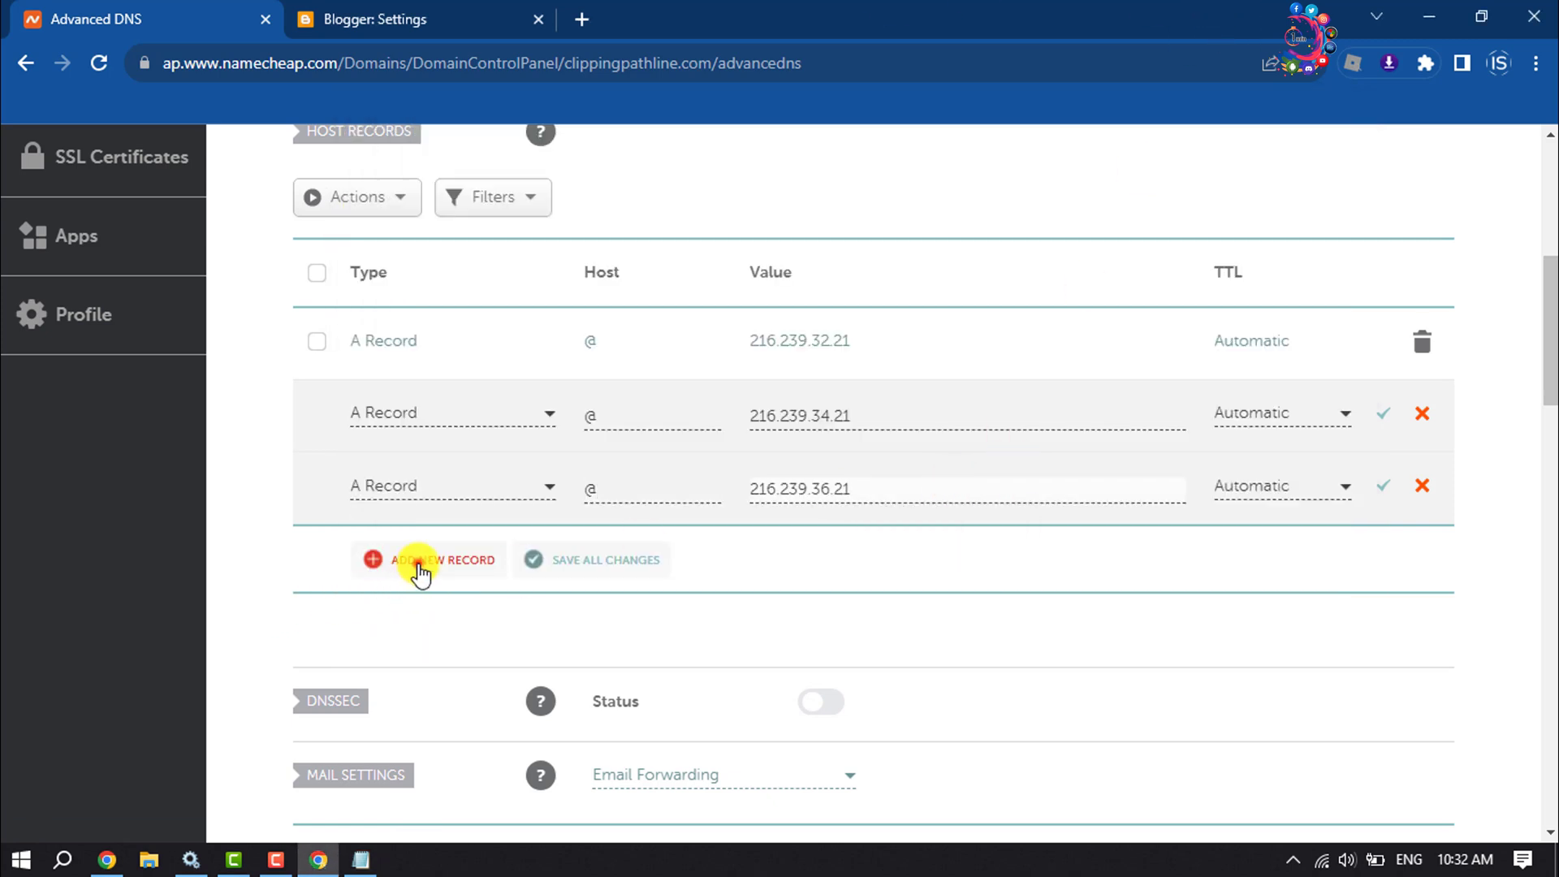
Add a fourth @ A record with value 216.239.38.21
{"action": "left_click", "coordinate": [426, 559]}
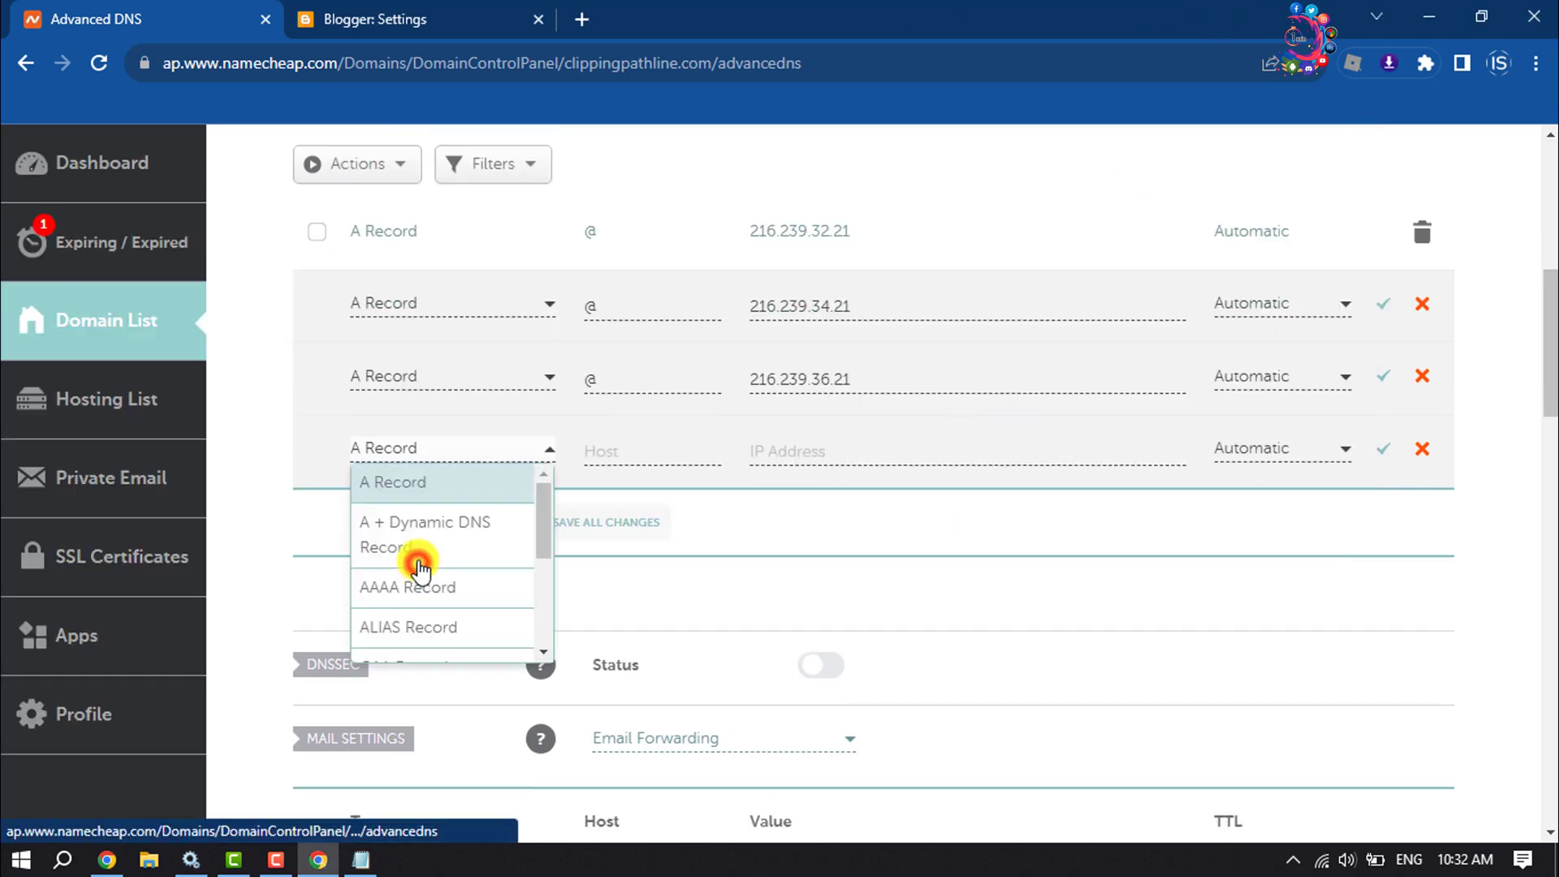
{"action": "left_click", "coordinate": [404, 488]}
{"action": "left_click", "coordinate": [635, 450]}
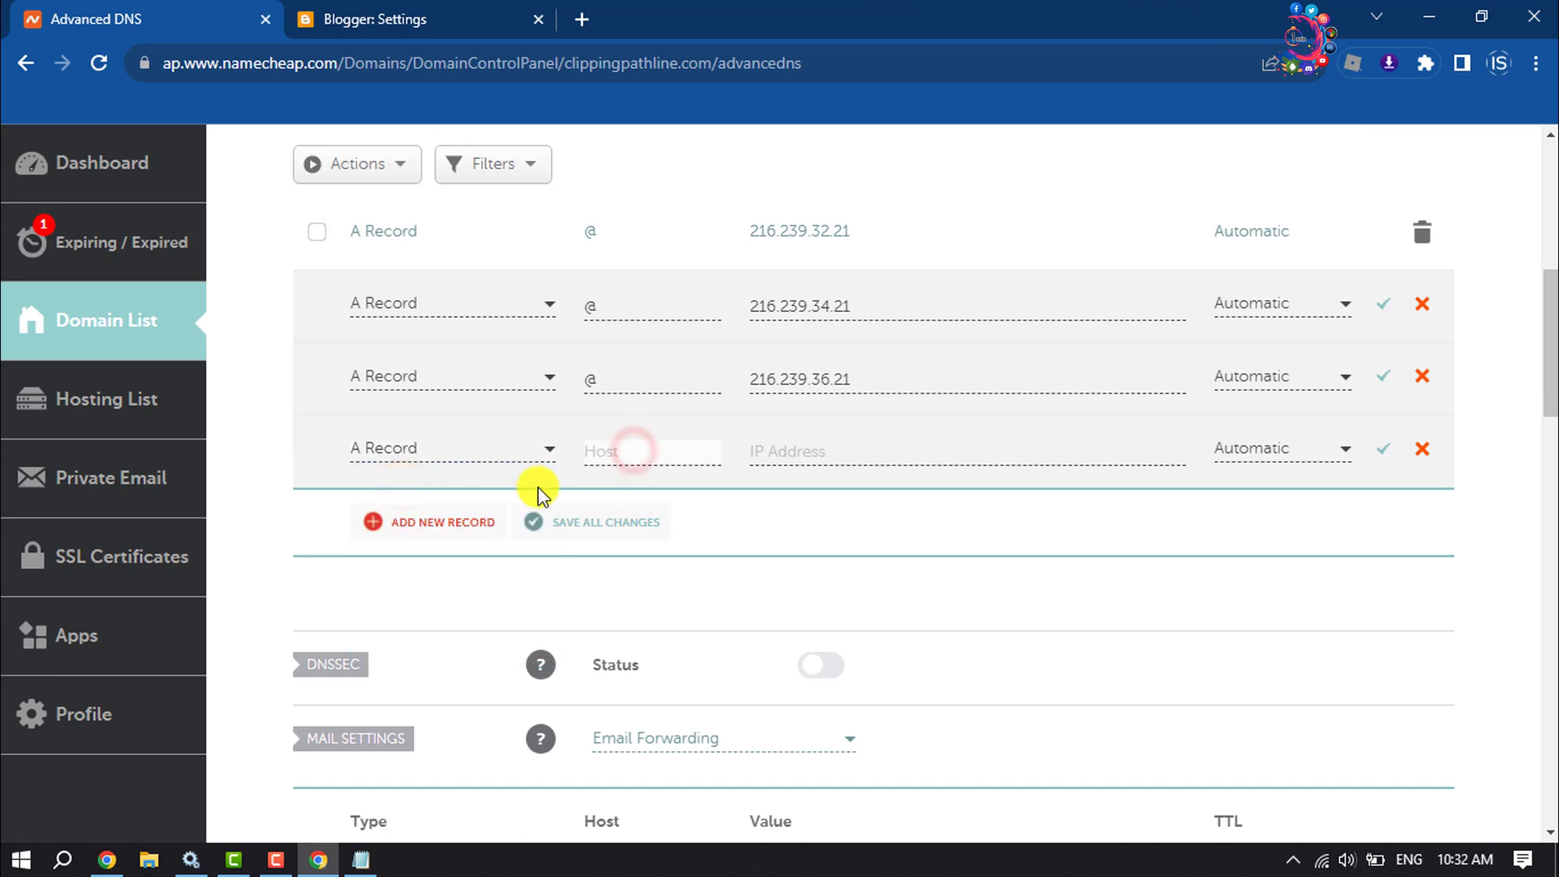
{"action": "type", "text": "@"}
{"action": "left_click", "coordinate": [362, 861]}
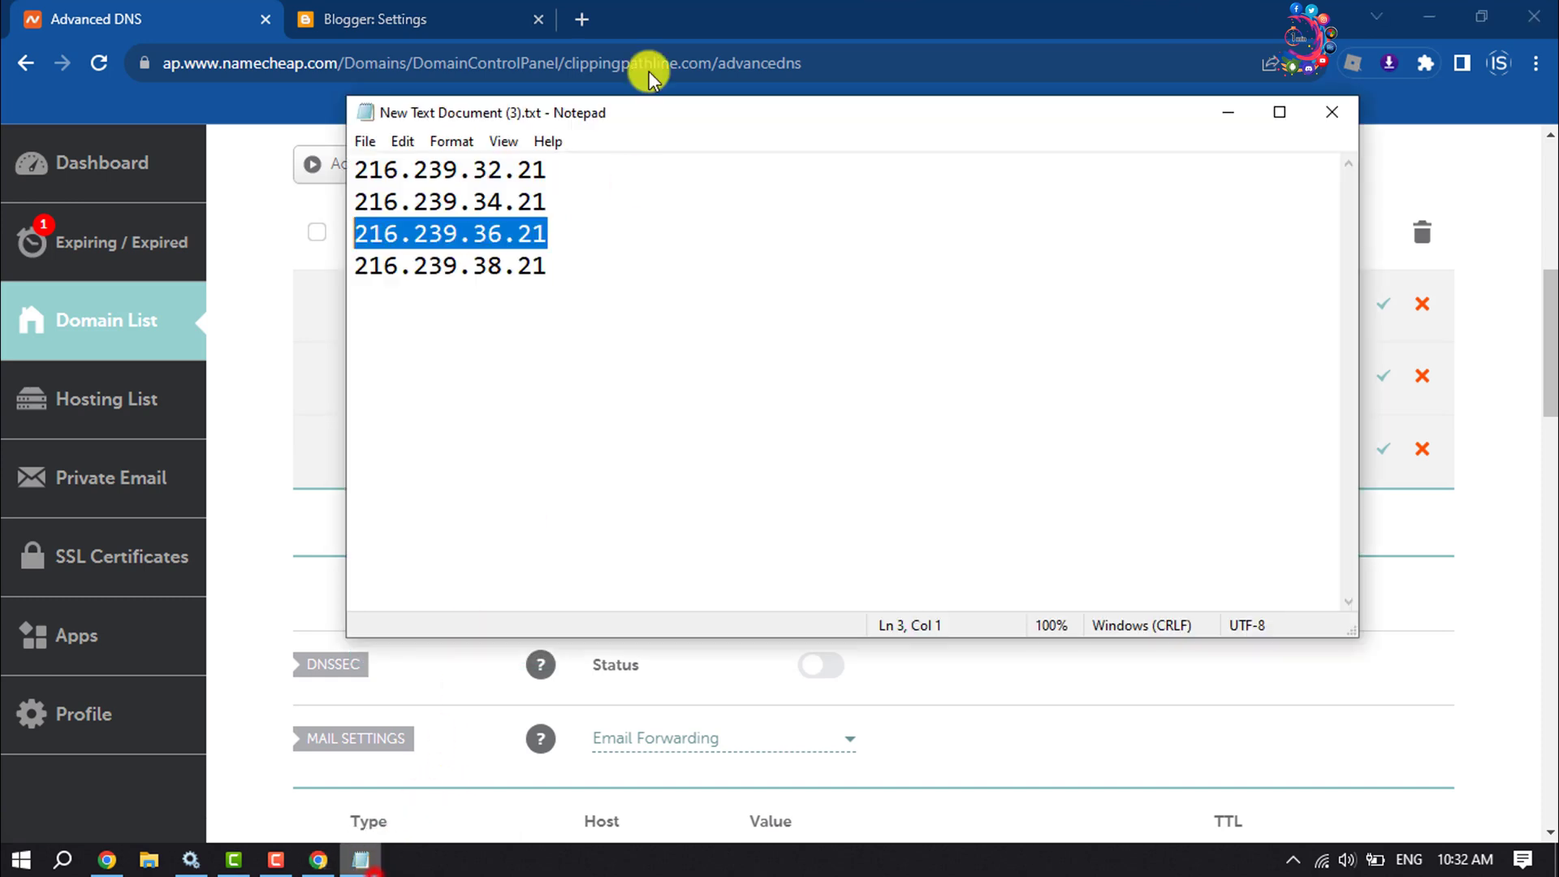
{"action": "left_click_drag", "start_coordinate": [552, 266], "coordinate": [351, 266]}
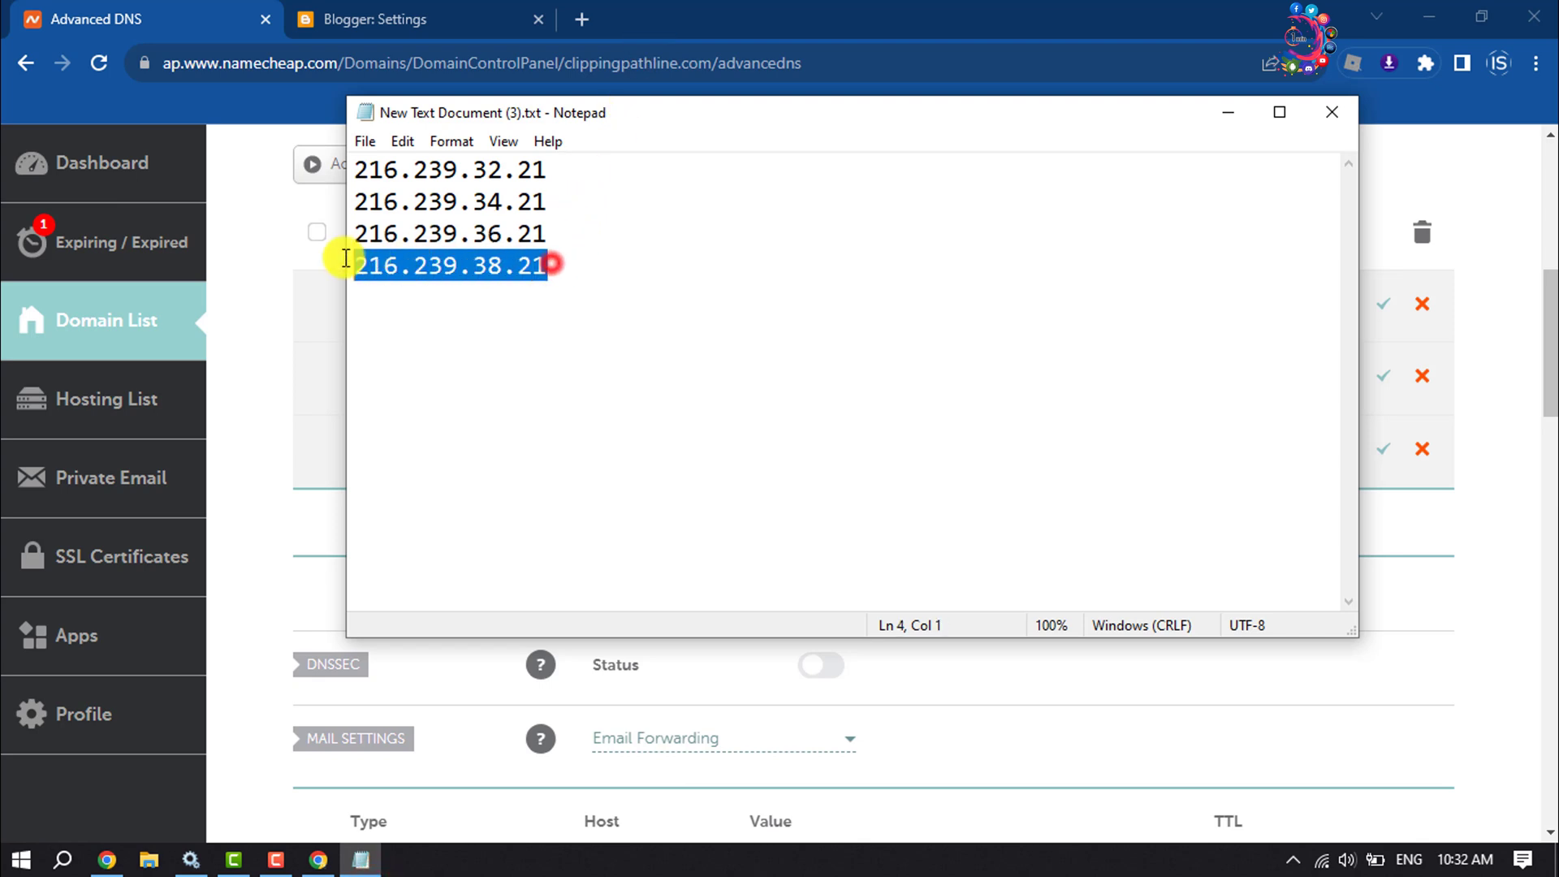
{"action": "left_click", "coordinate": [1019, 11]}
{"action": "left_click", "coordinate": [881, 453]}
{"action": "key", "text": "ctrl+v"}
{"action": "scroll", "coordinate": [646, 385], "scroll_direction": "down", "scroll_amount": 1}
{"action": "scroll", "coordinate": [645, 385], "scroll_direction": "up", "scroll_amount": 1}
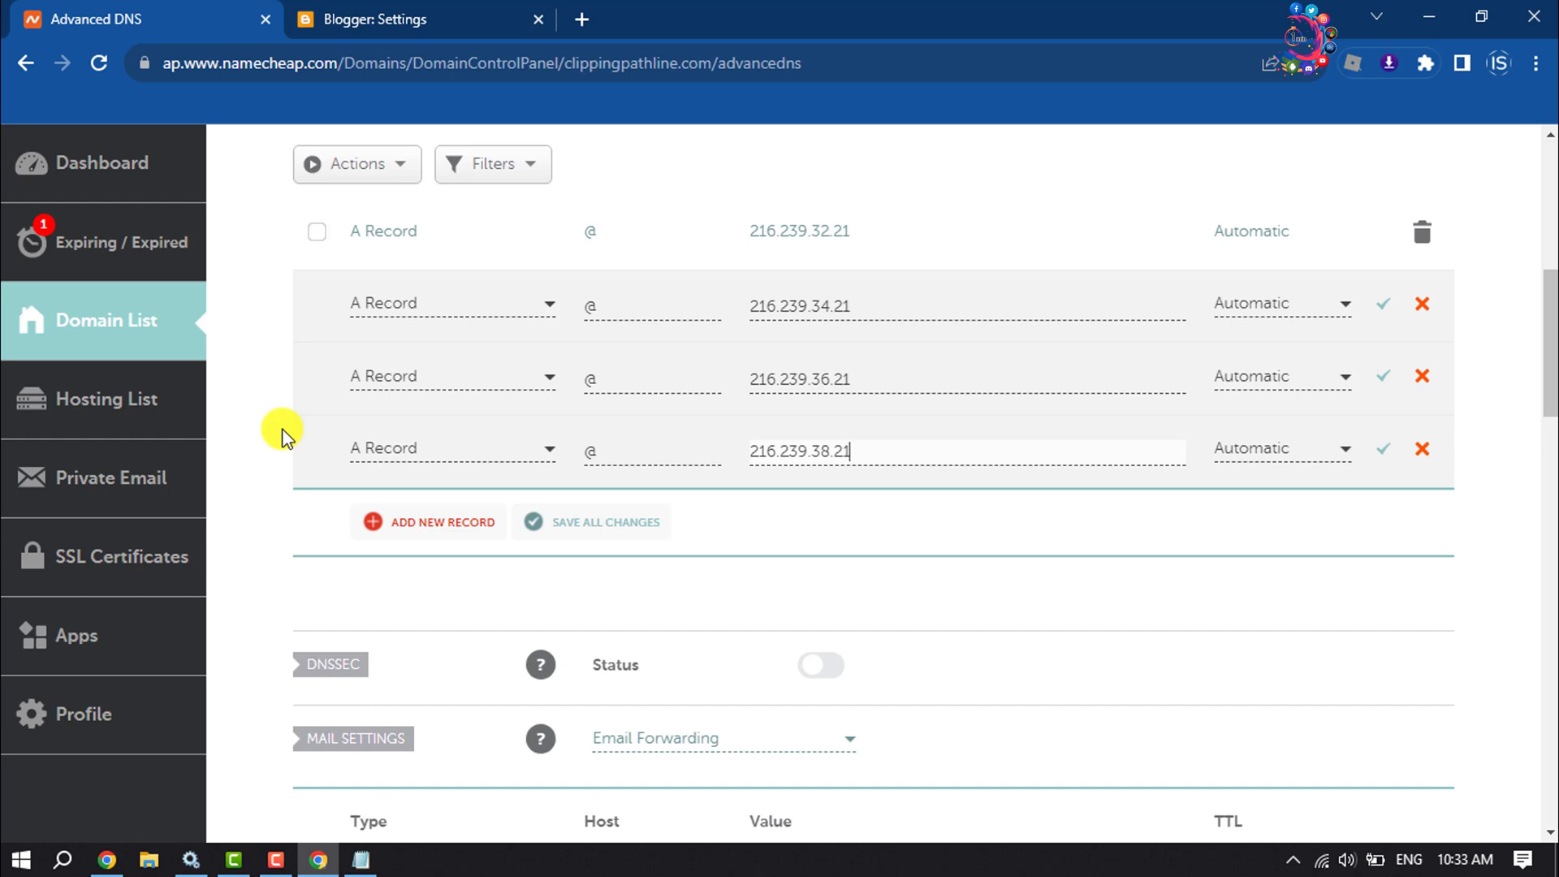
Add a www CNAME pointing to ghs.google.com, plus an empty second CNAME row
{"action": "left_click", "coordinate": [428, 521]}
{"action": "scroll", "coordinate": [437, 529], "scroll_direction": "down", "scroll_amount": 2}
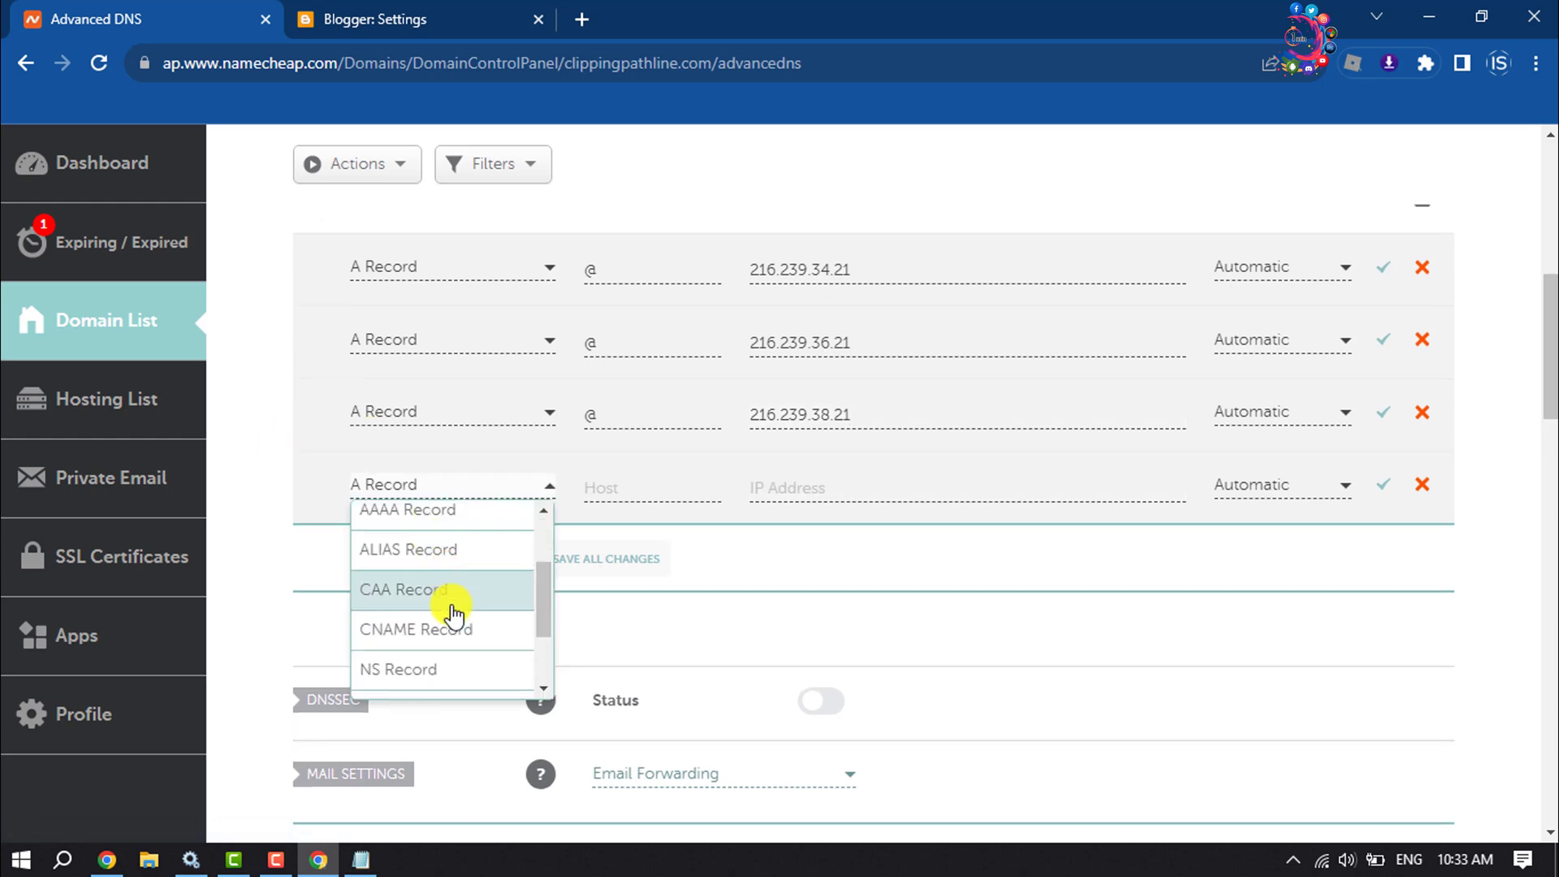
{"action": "left_click", "coordinate": [484, 639]}
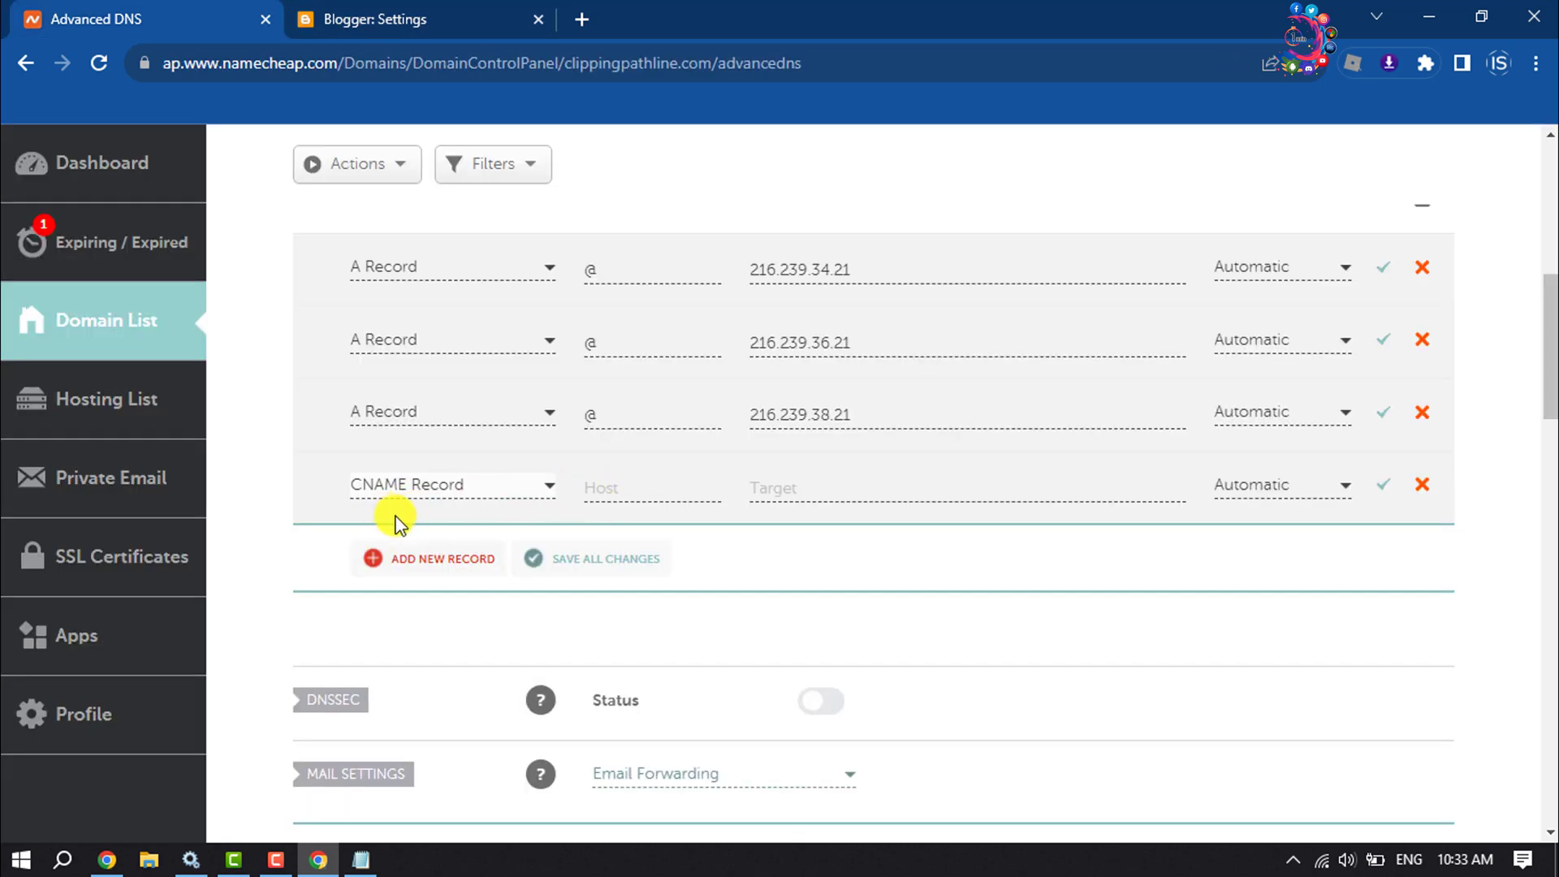
{"action": "left_click", "coordinate": [631, 491]}
{"action": "type", "text": "www"}
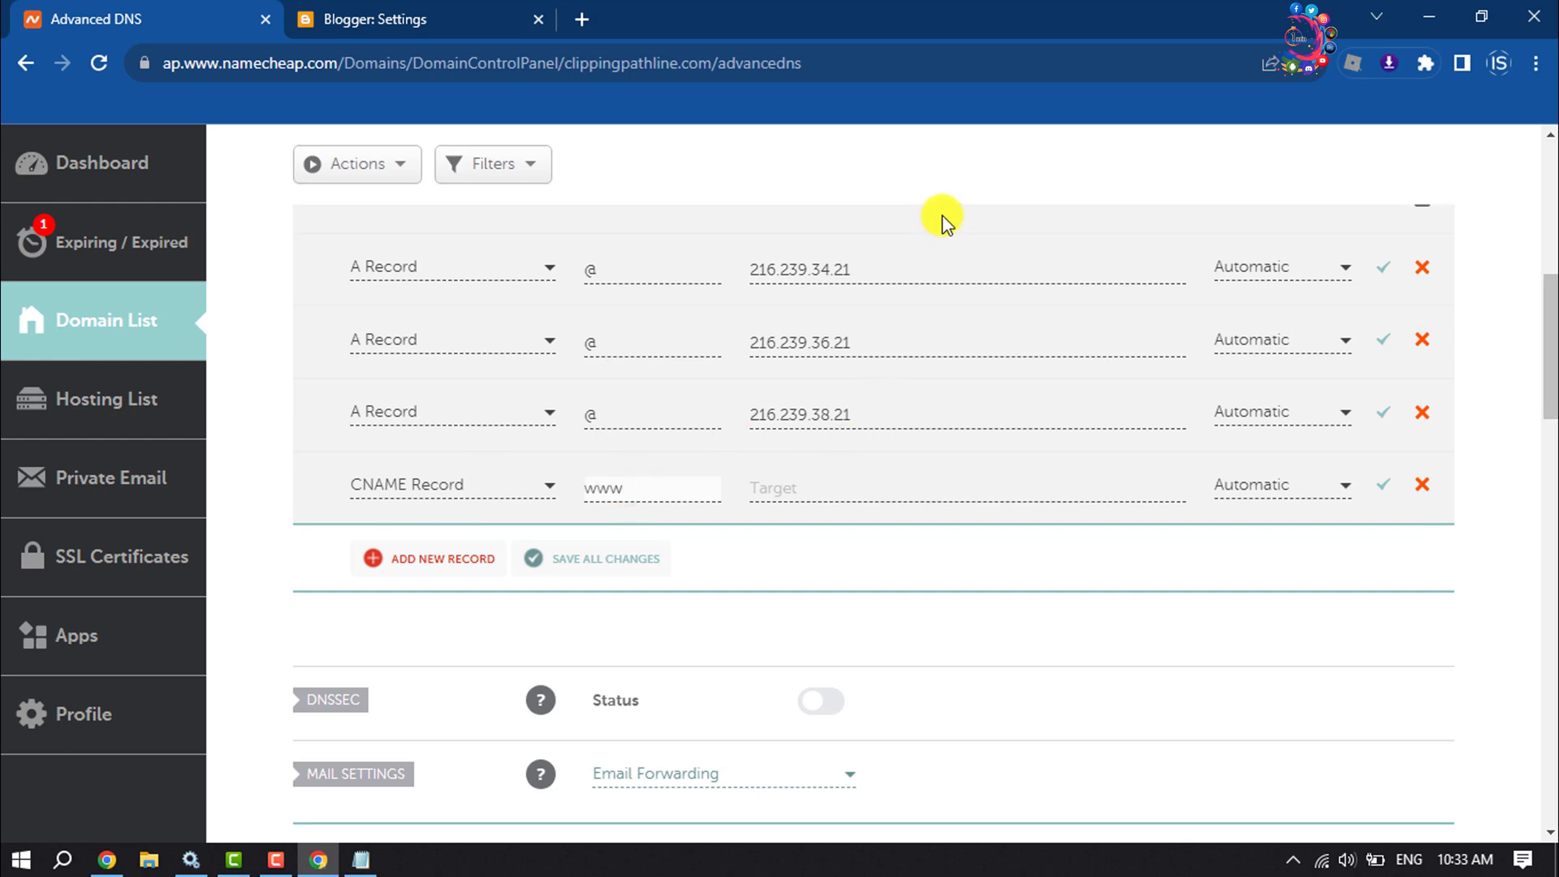
{"action": "left_click", "coordinate": [809, 487]}
{"action": "type", "text": "ghs.google.com"}
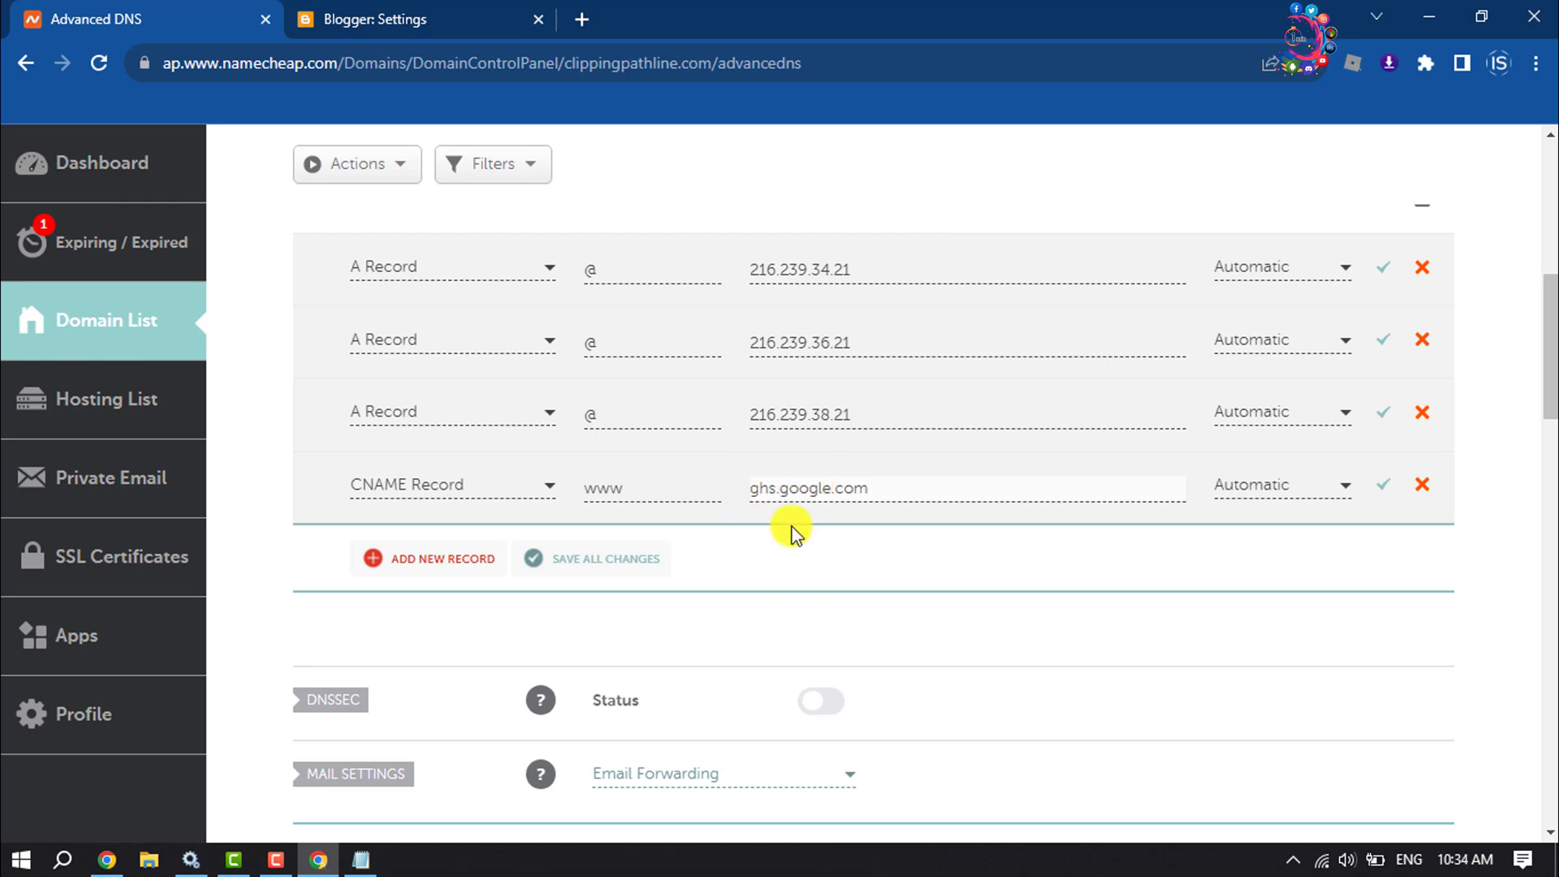
{"action": "left_click", "coordinate": [436, 575]}
{"action": "scroll", "coordinate": [436, 572], "scroll_direction": "down", "scroll_amount": 1}
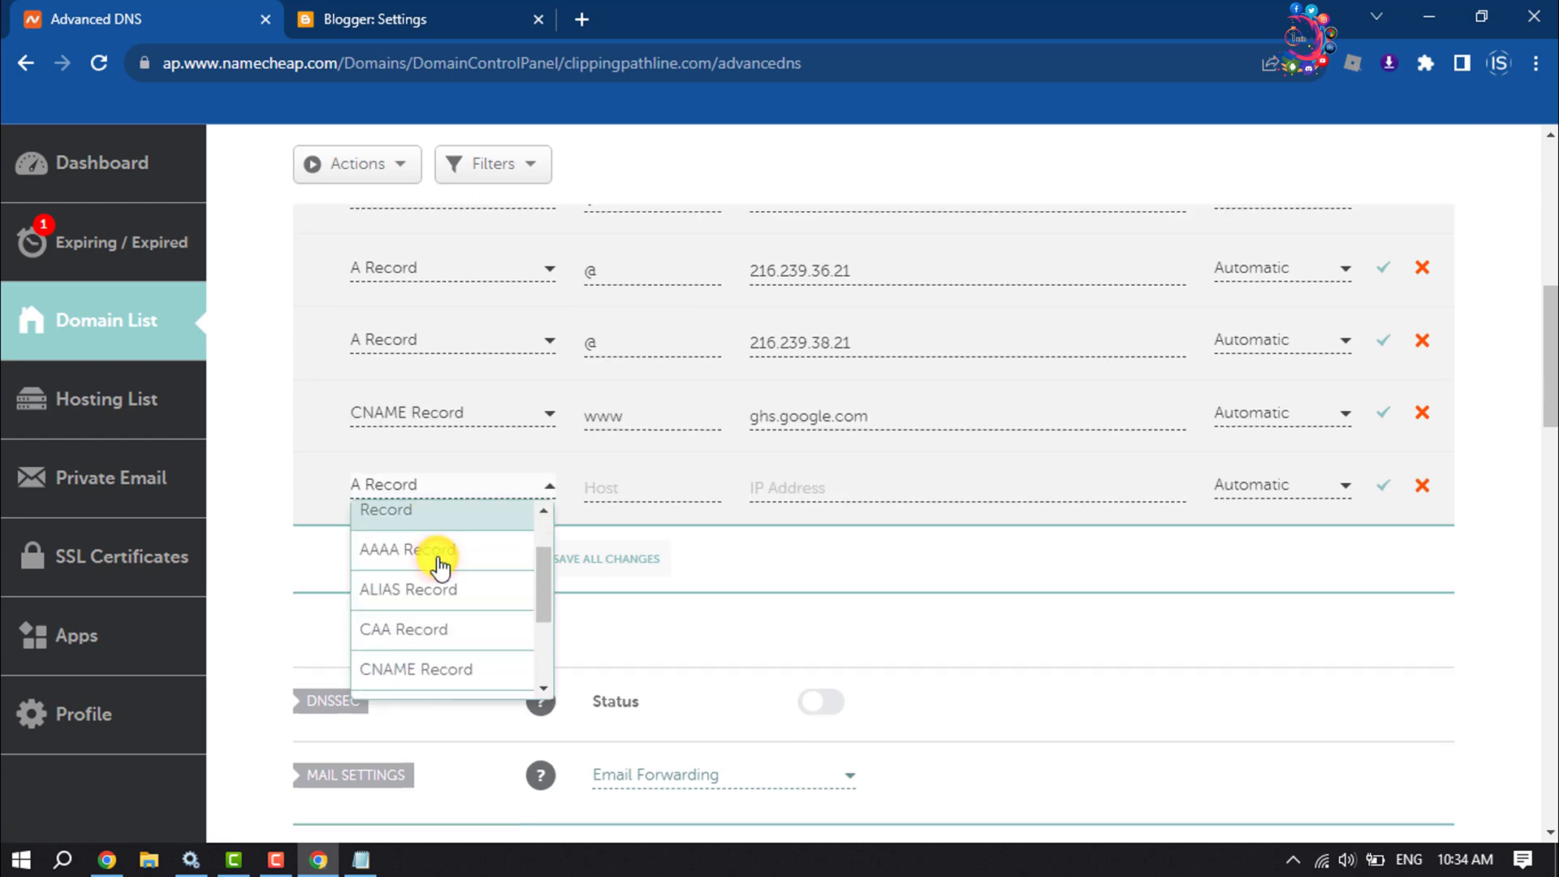
{"action": "left_click", "coordinate": [423, 630]}
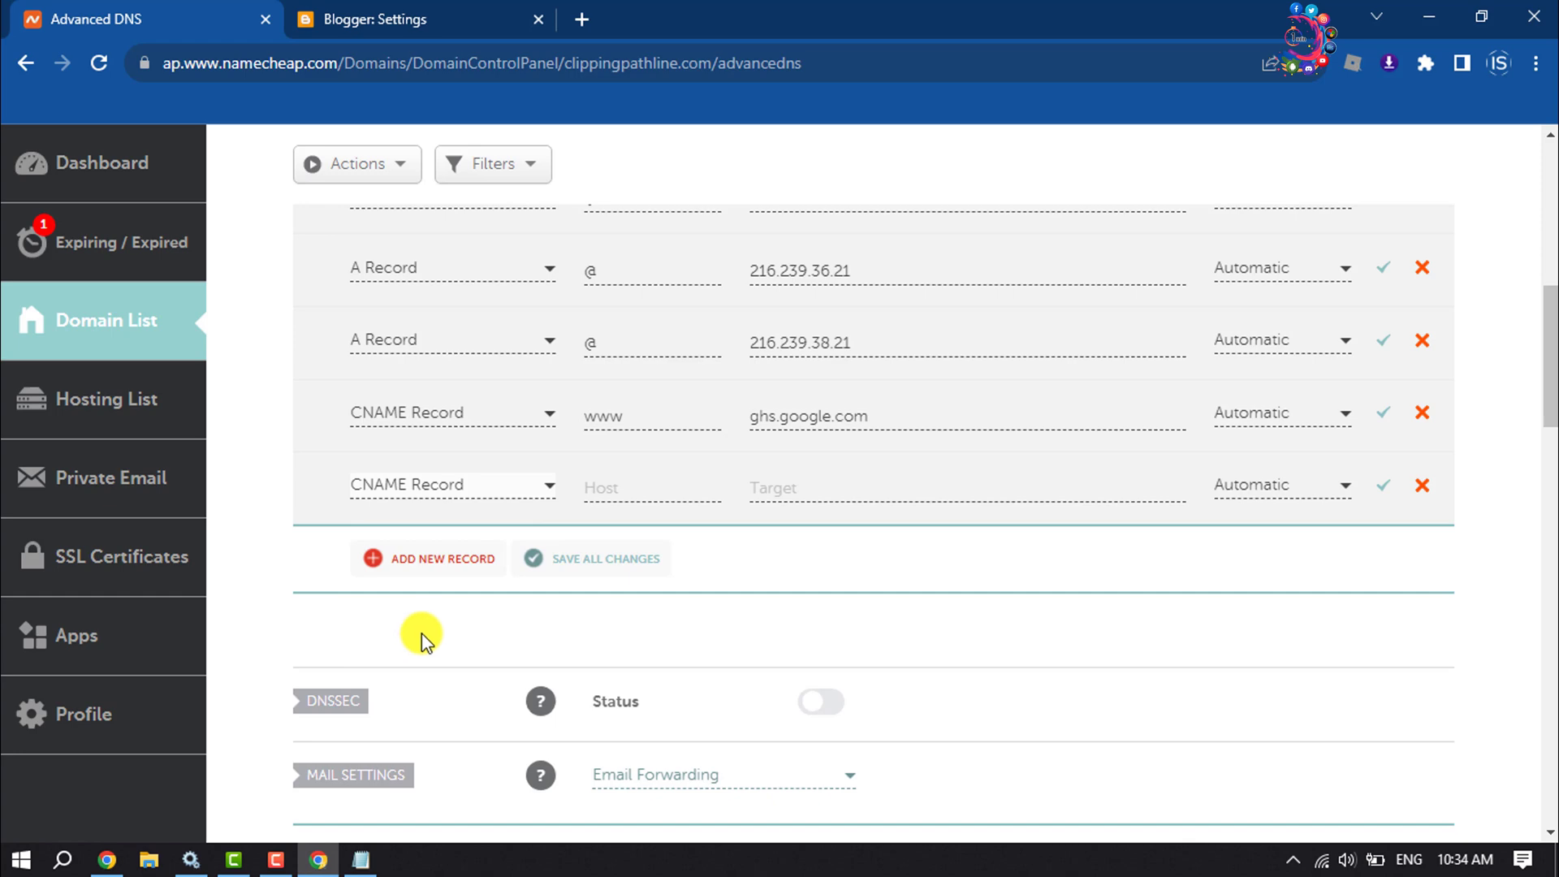
Copy the verification name jo4awp4p2kef from Blogger into the second CNAME's host
{"action": "left_click", "coordinate": [375, 19]}
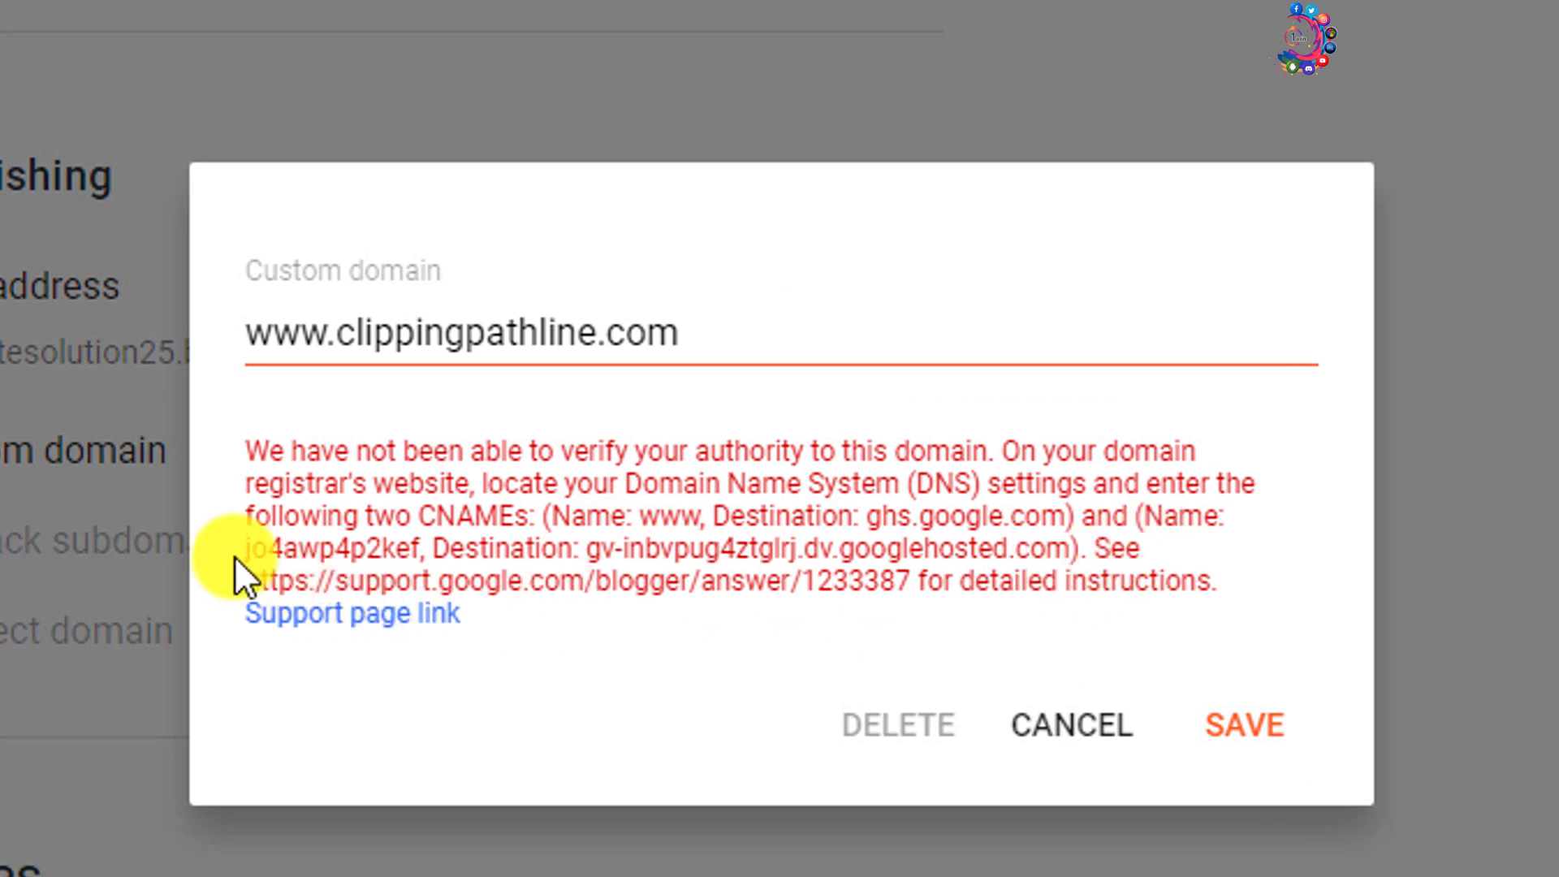
{"action": "left_click_drag", "start_coordinate": [244, 549], "coordinate": [420, 550]}
{"action": "right_click", "coordinate": [366, 549]}
{"action": "left_click", "coordinate": [415, 598]}
{"action": "key", "text": "ctrl+Tab"}
{"action": "left_click", "coordinate": [473, 500]}
{"action": "right_click", "coordinate": [474, 500]}
{"action": "left_click", "coordinate": [525, 135]}
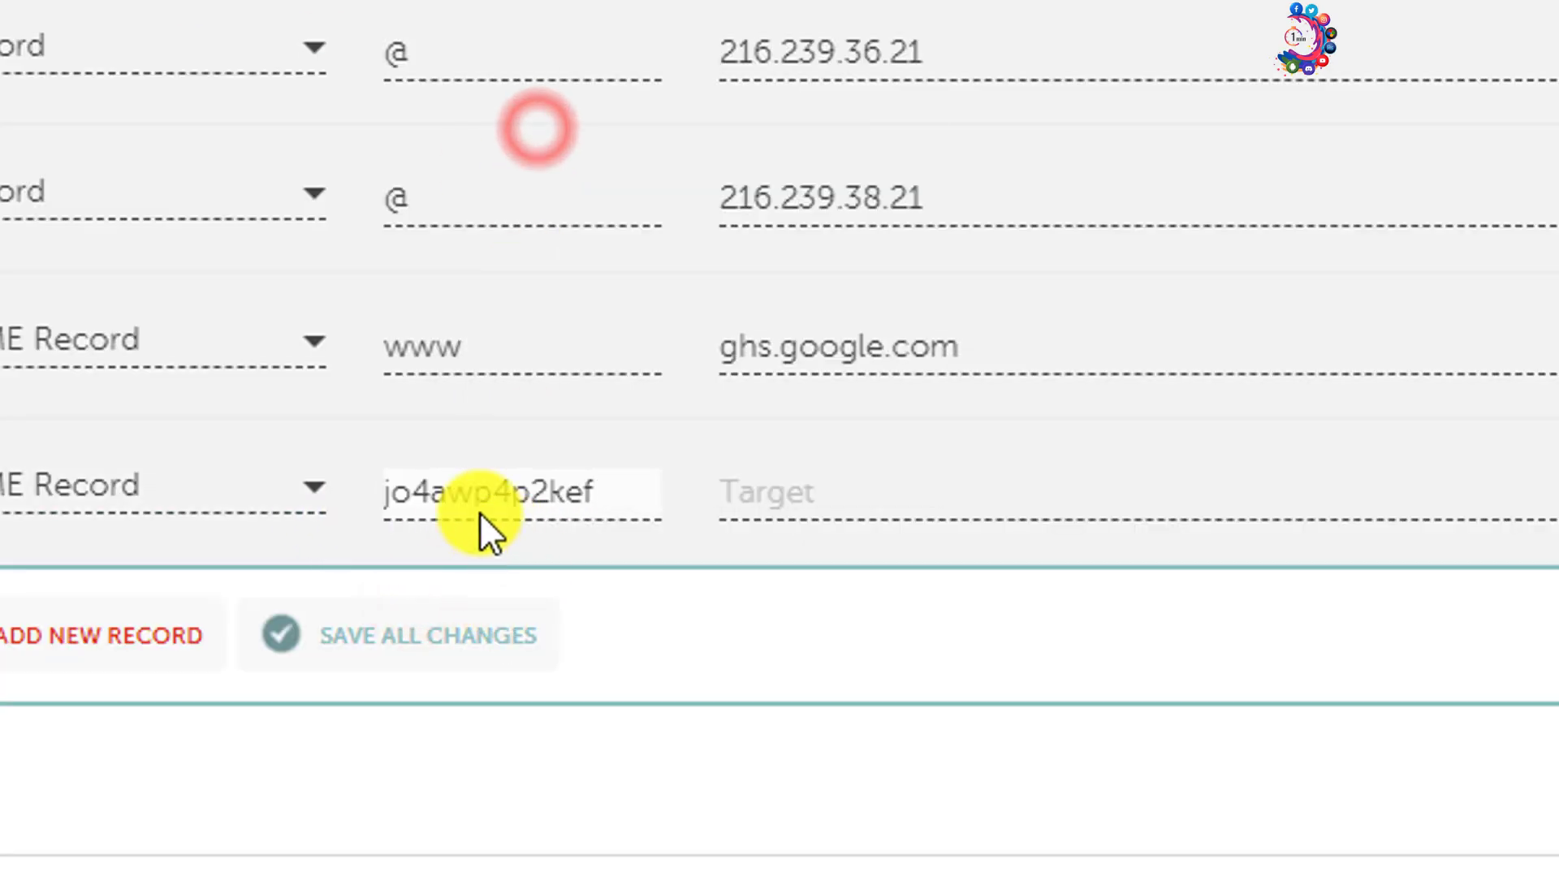
Copy gv-inbvpug4ztglrj.dv.googlehosted.com from Blogger into that CNAME's target
{"action": "key", "text": "ctrl+Tab"}
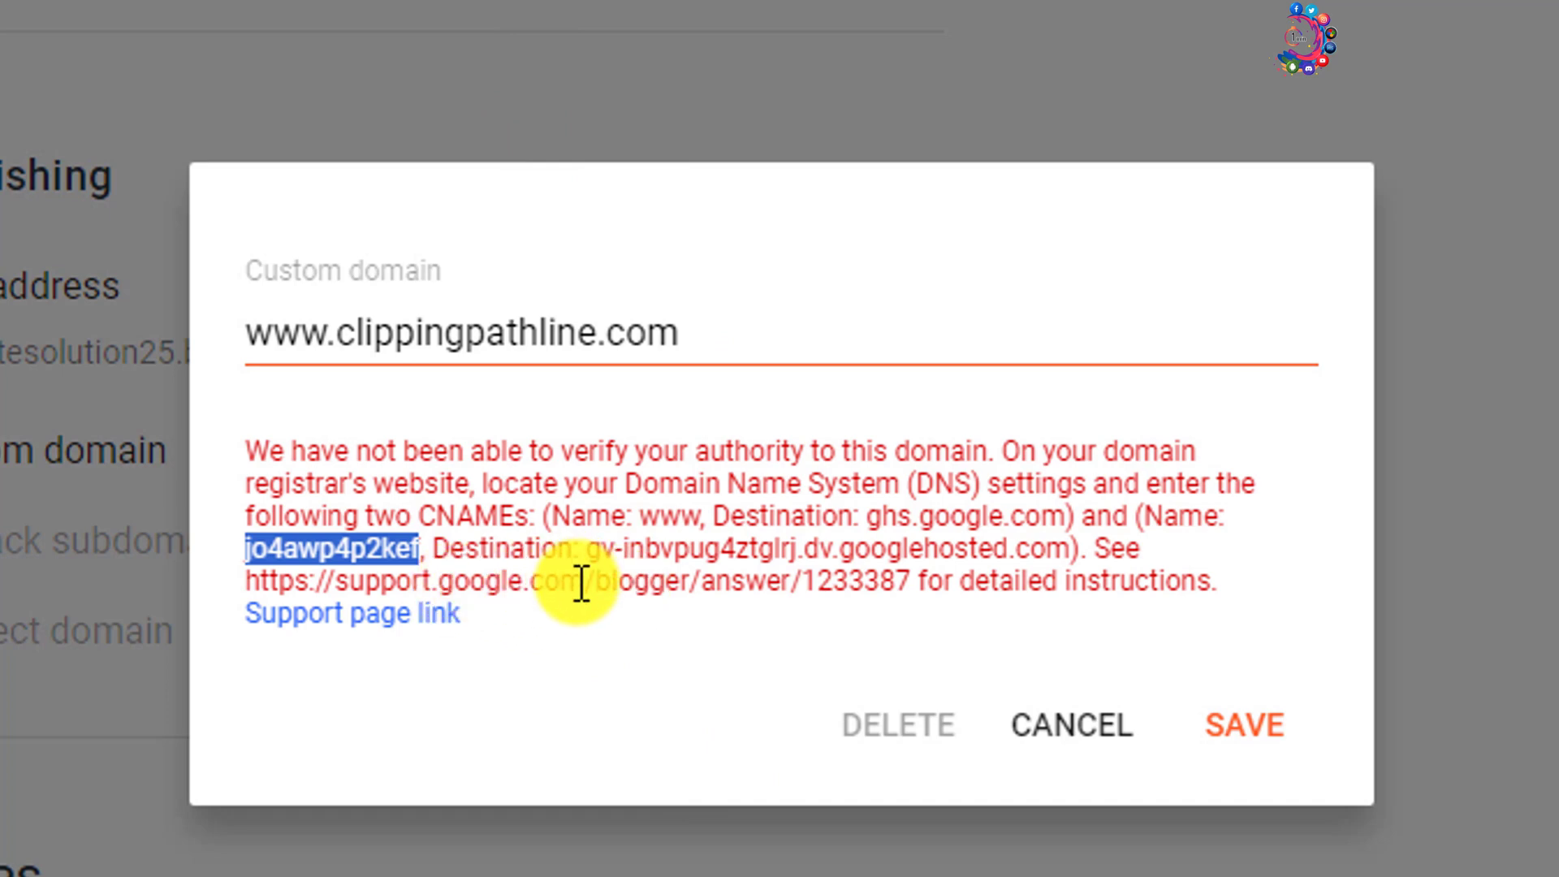
{"action": "left_click", "coordinate": [593, 549]}
{"action": "left_click_drag", "start_coordinate": [592, 548], "coordinate": [1062, 549]}
{"action": "right_click", "coordinate": [1060, 548]}
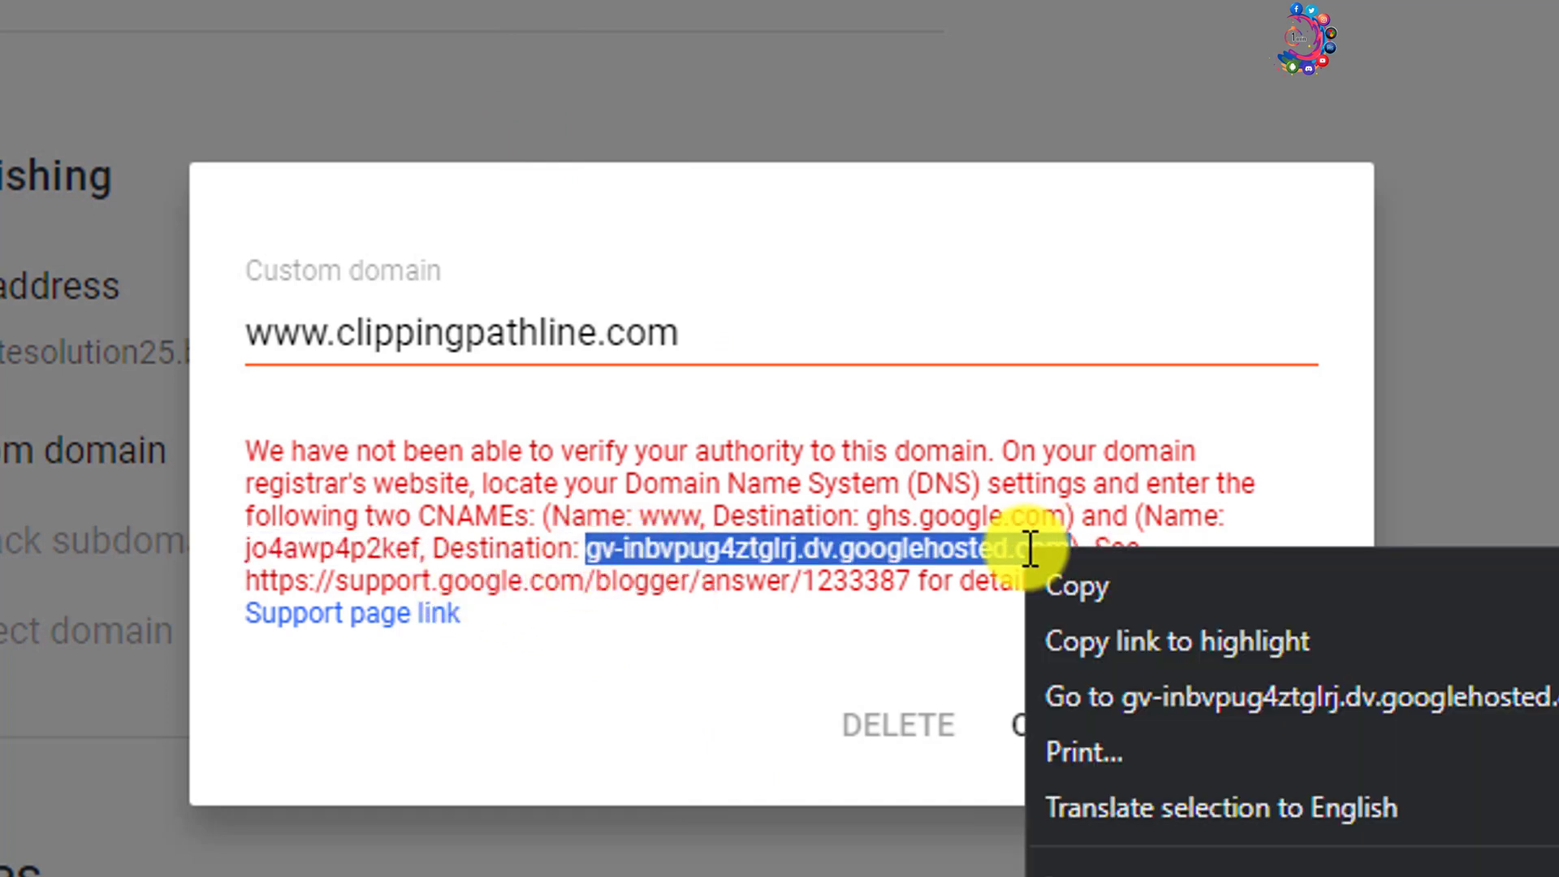
{"action": "left_click", "coordinate": [1086, 585]}
{"action": "key", "text": "ctrl+Tab"}
{"action": "left_click", "coordinate": [961, 511]}
{"action": "right_click", "coordinate": [962, 511]}
{"action": "left_click", "coordinate": [1045, 148]}
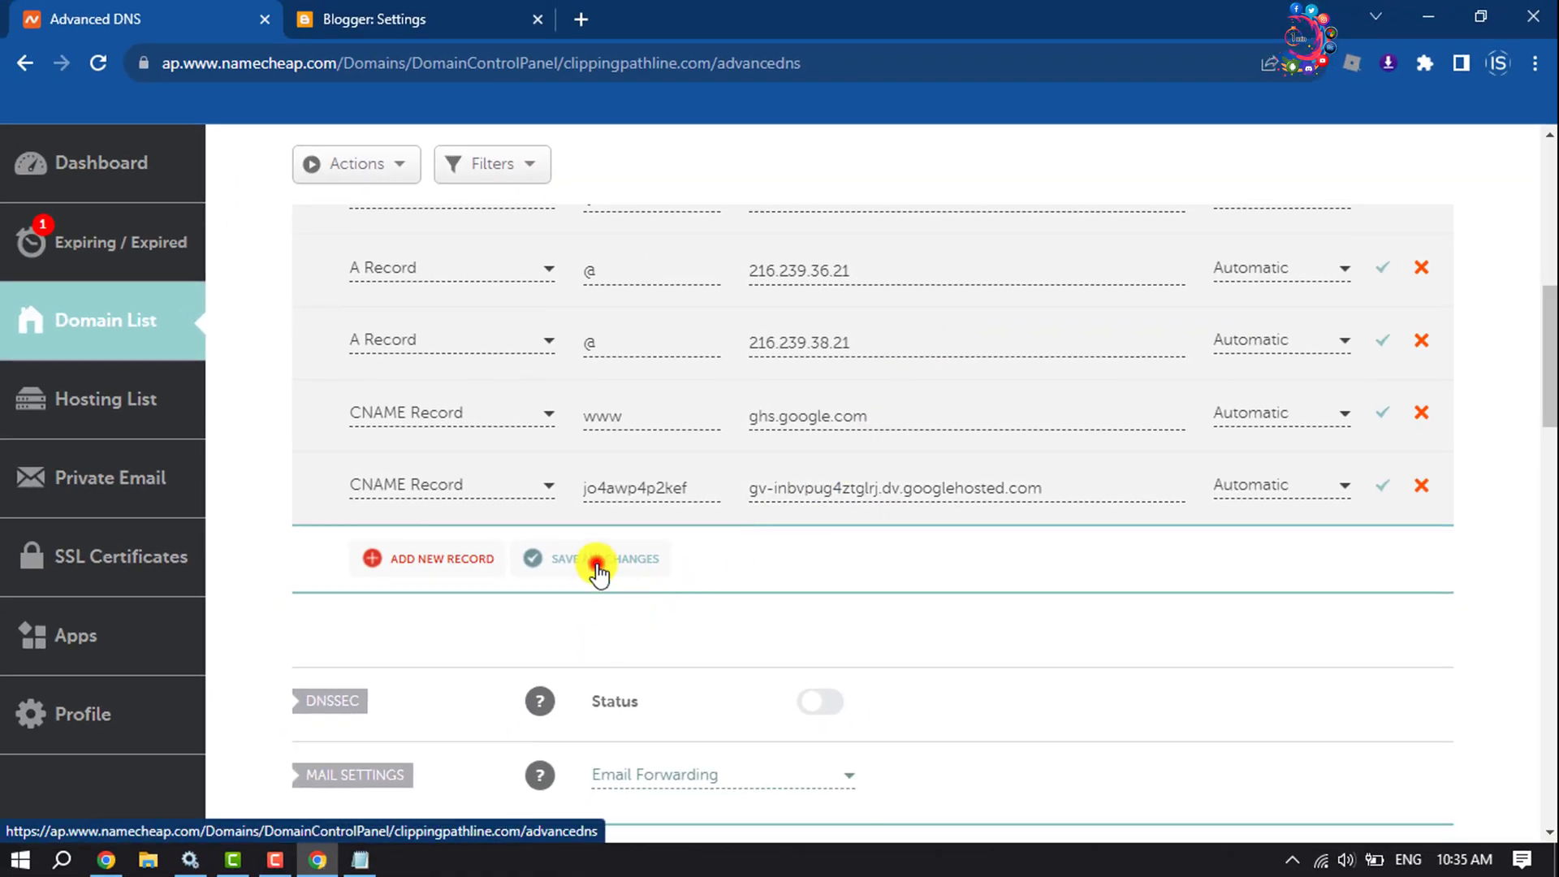
Save all six new host records in Namecheap's Advanced DNS
{"action": "left_click", "coordinate": [597, 563]}
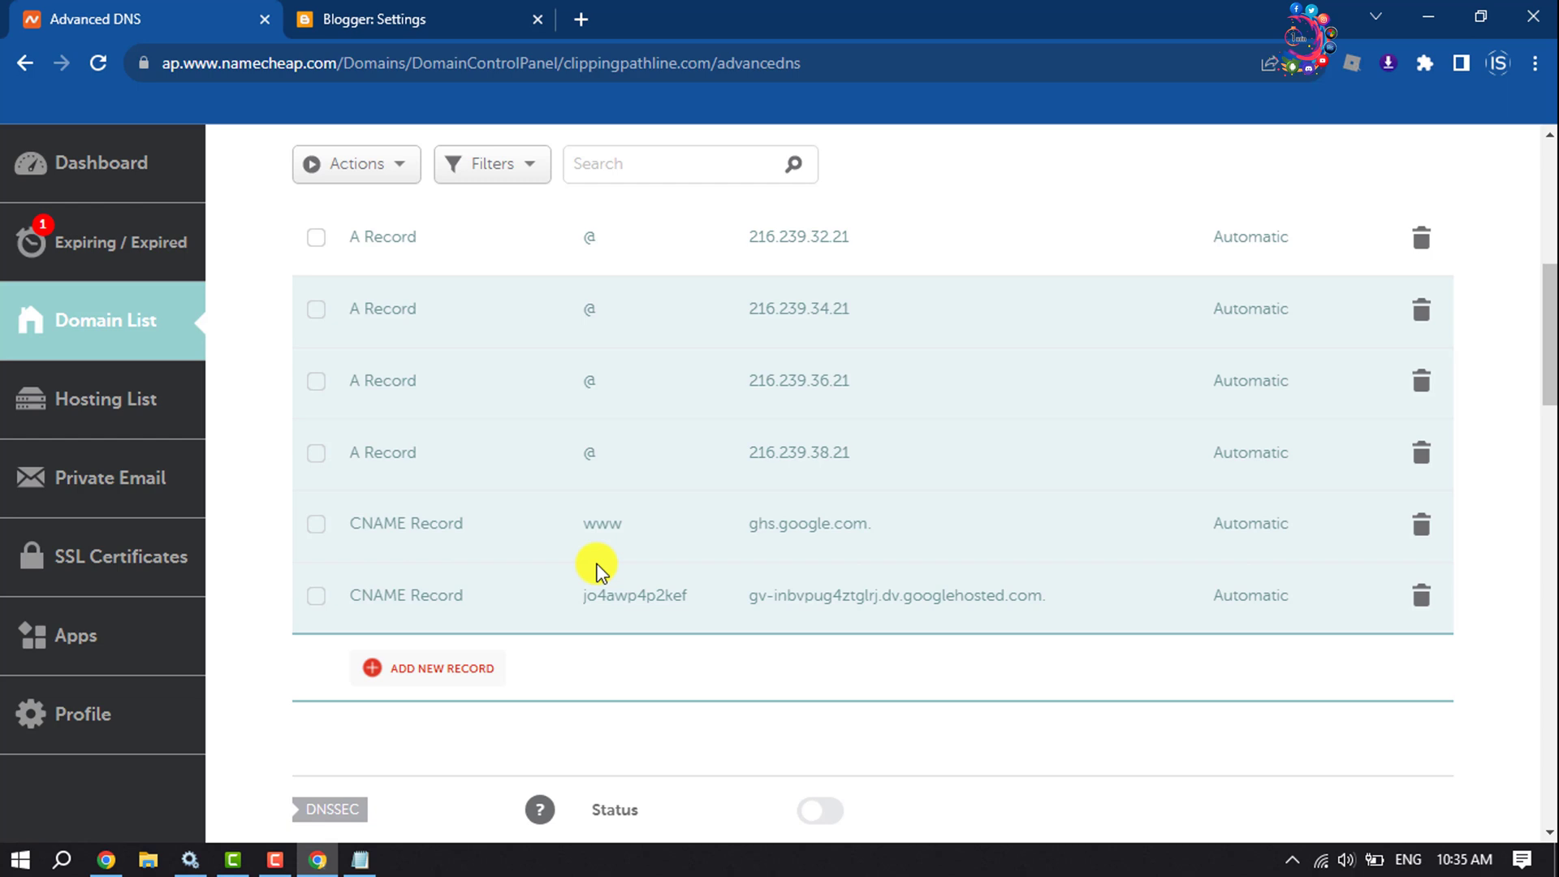
{"action": "scroll", "coordinate": [596, 567], "scroll_direction": "up", "scroll_amount": 2}
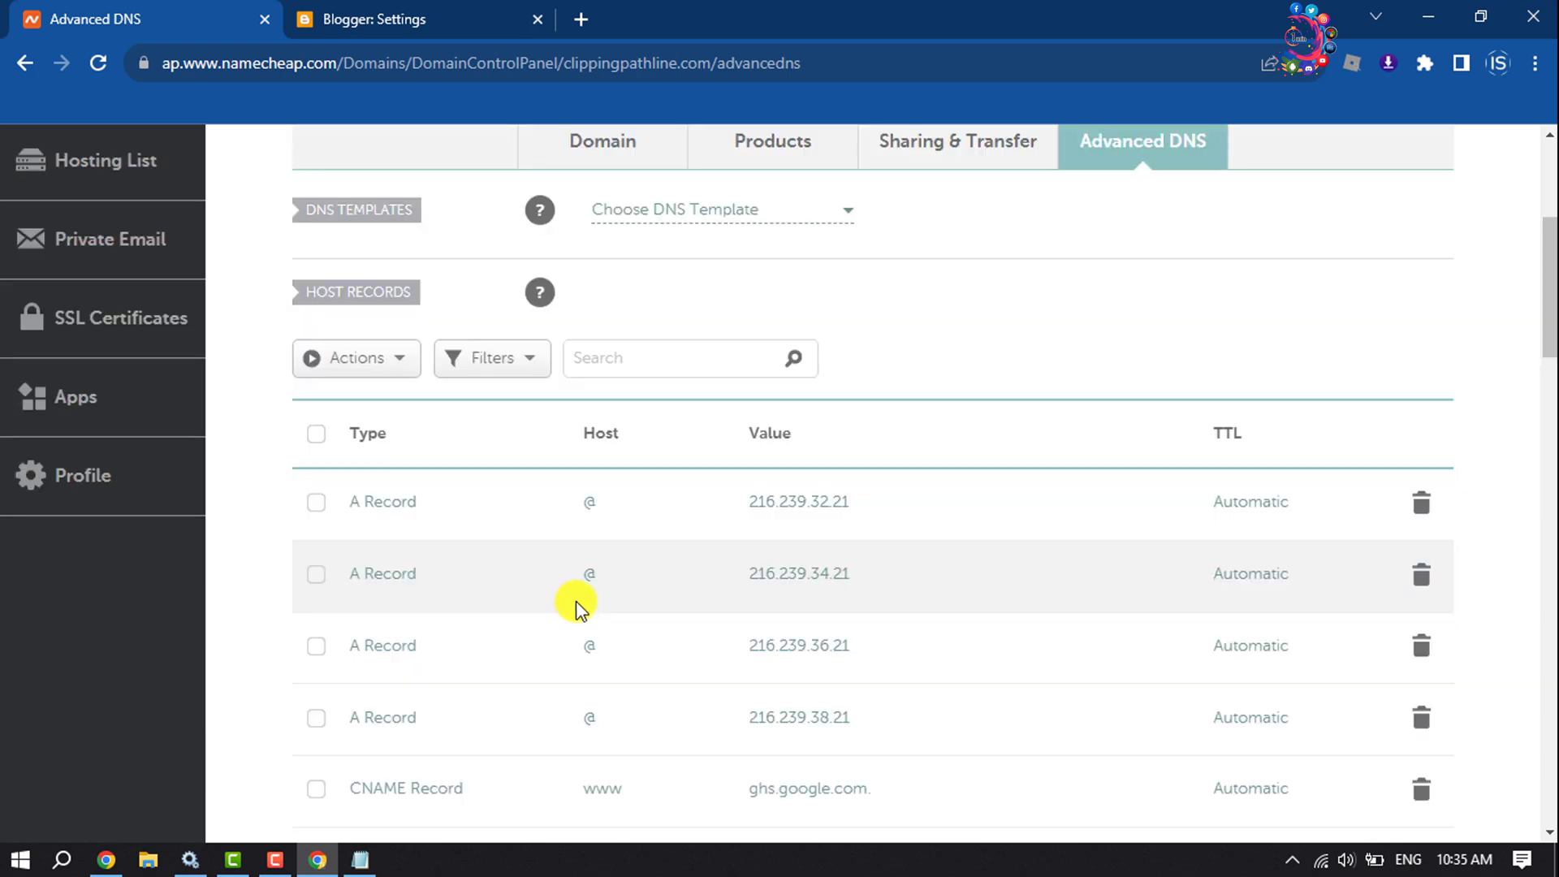
{"action": "left_click", "coordinate": [374, 18]}
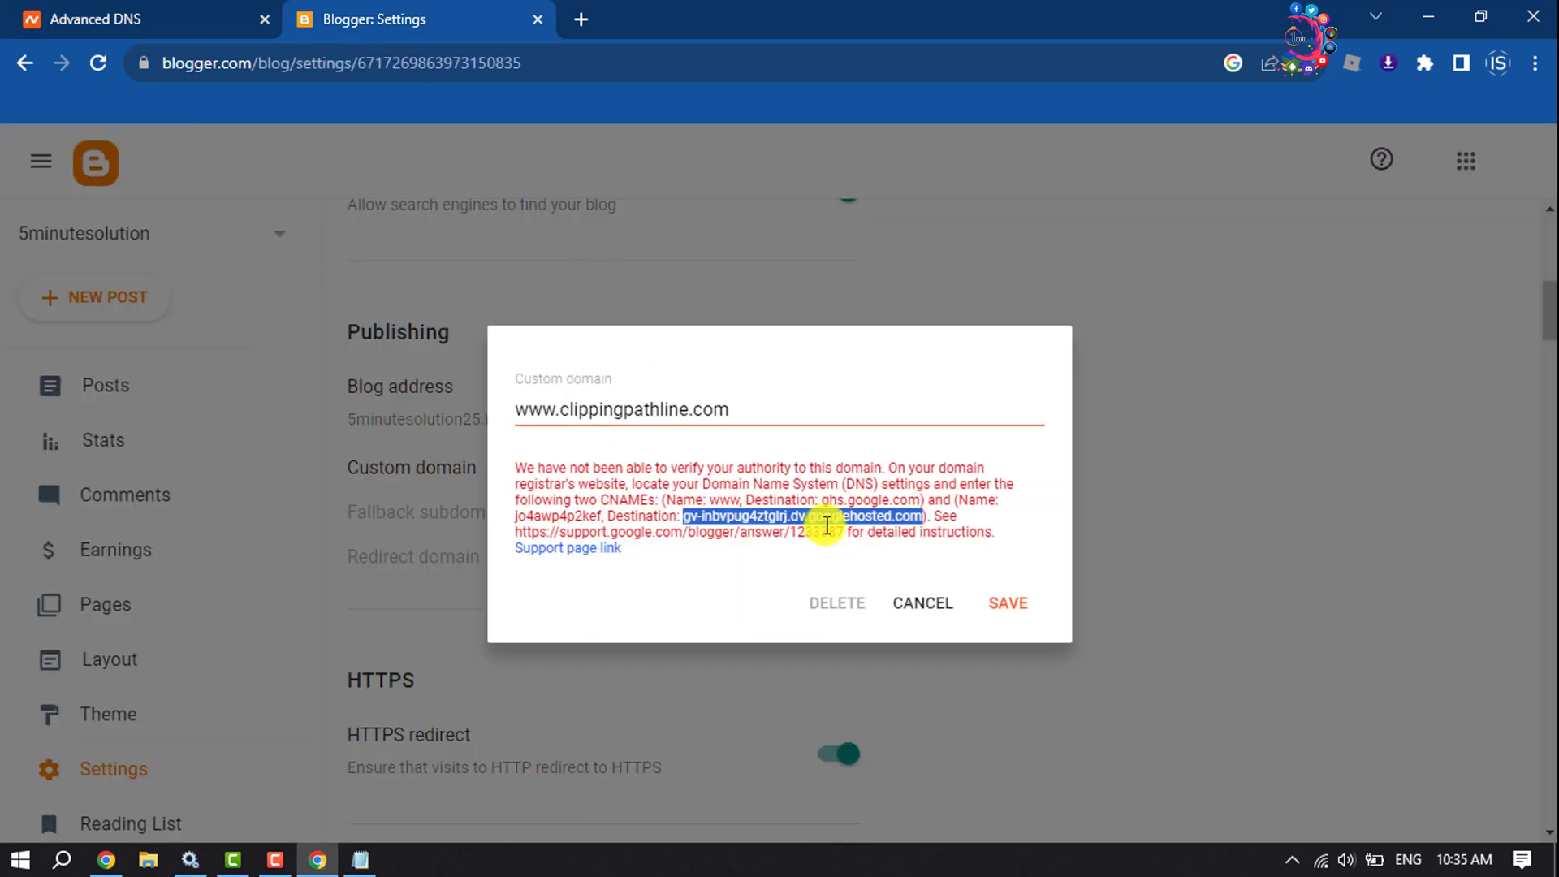
{"action": "left_click", "coordinate": [1009, 603]}
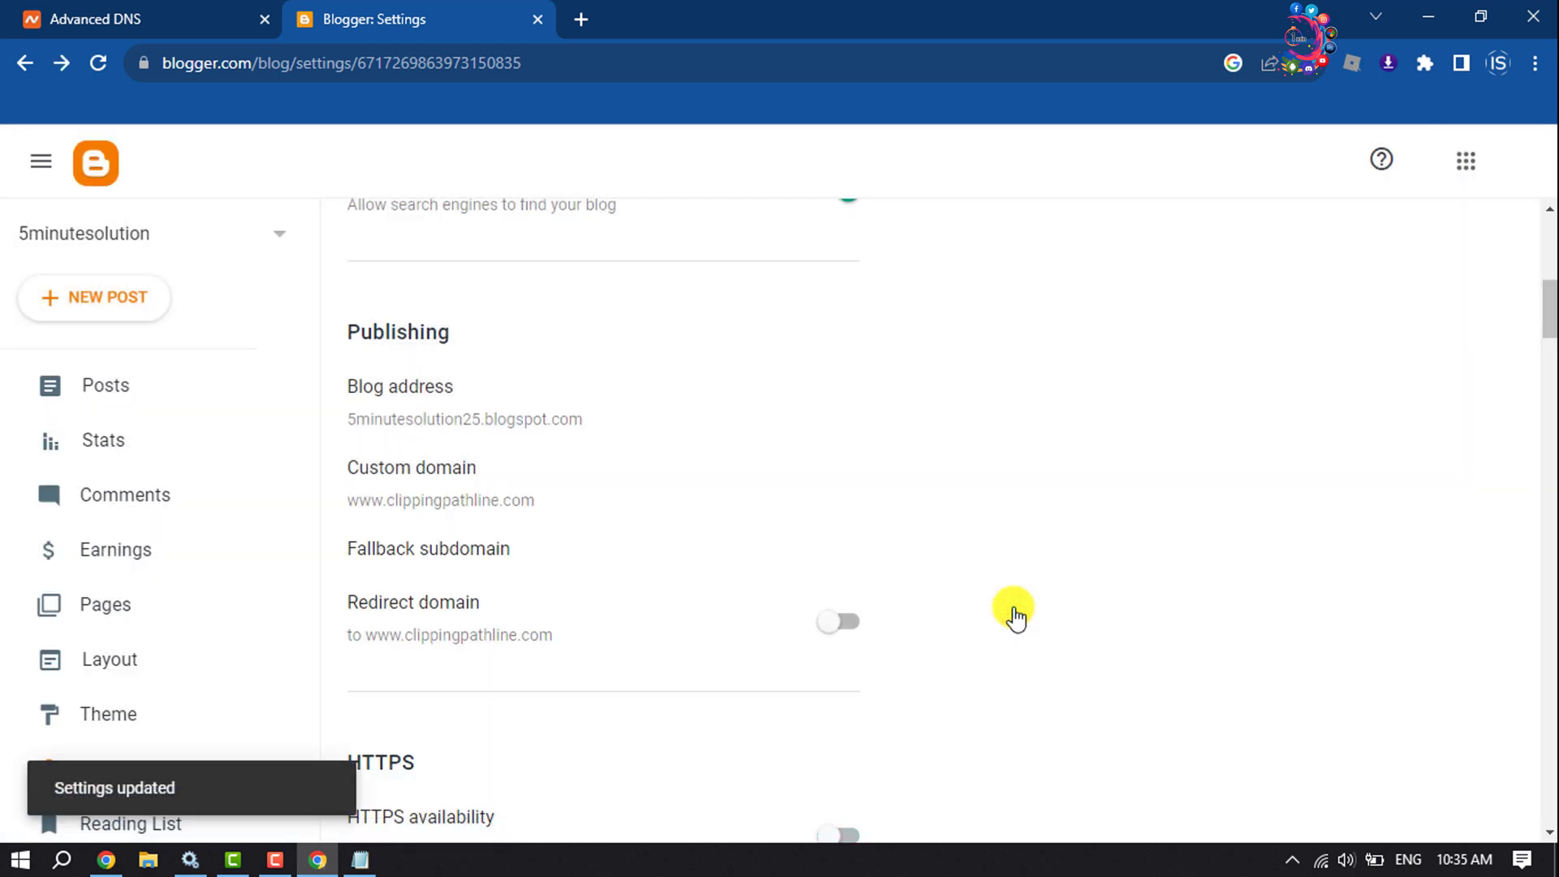
{"action": "scroll", "coordinate": [1015, 613], "scroll_direction": "down", "scroll_amount": 3}
{"action": "scroll", "coordinate": [1015, 613], "scroll_direction": "up", "scroll_amount": 2}
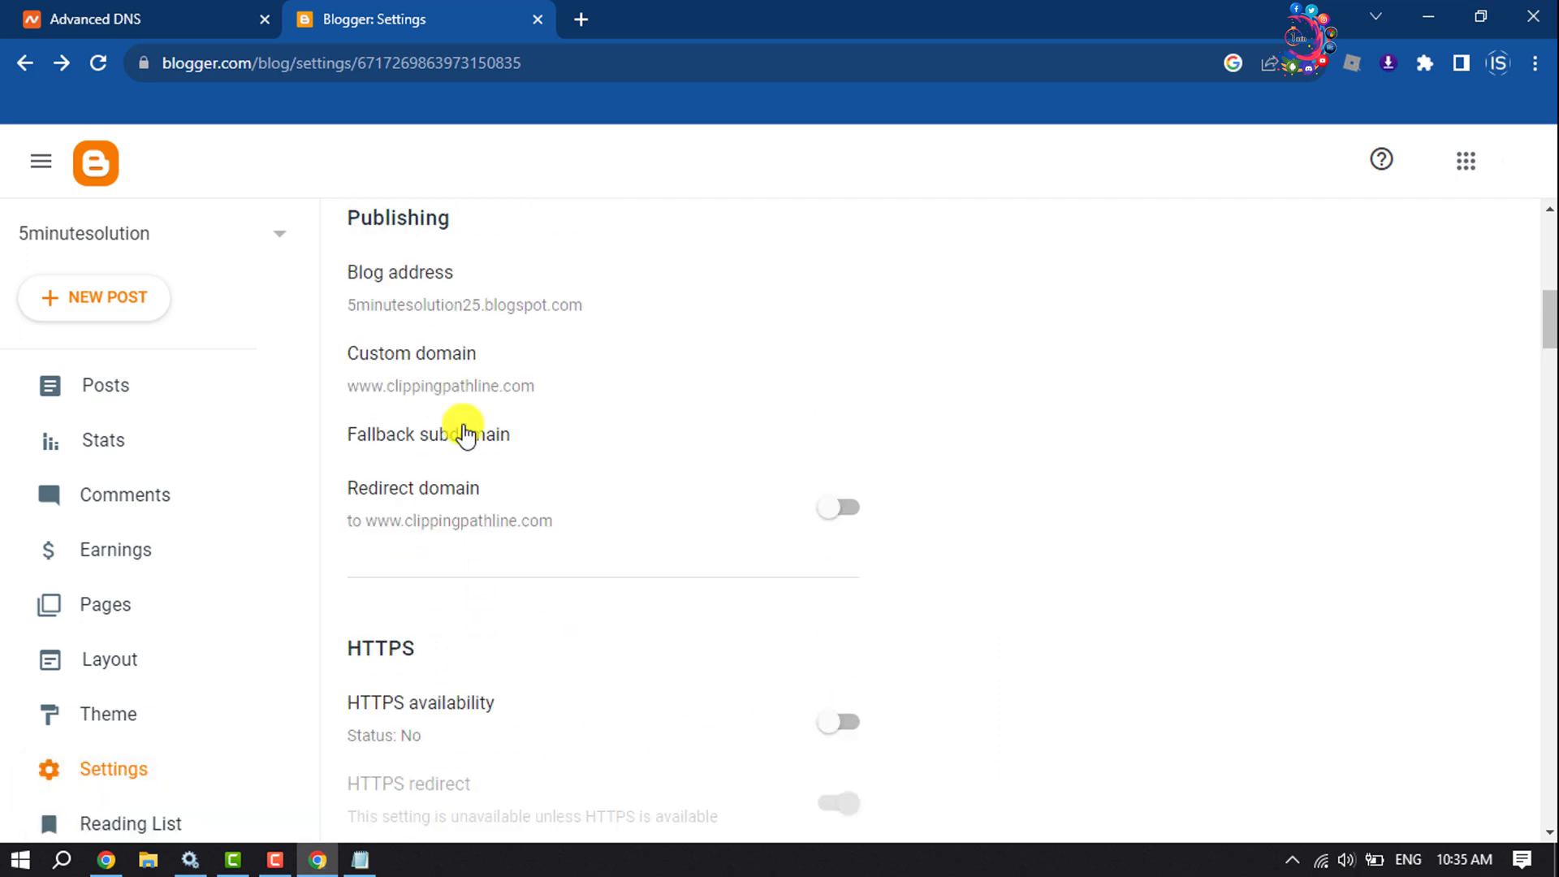
{"action": "scroll", "coordinate": [379, 390], "scroll_direction": "up", "scroll_amount": 1}
{"action": "scroll", "coordinate": [377, 487], "scroll_direction": "up", "scroll_amount": 1}
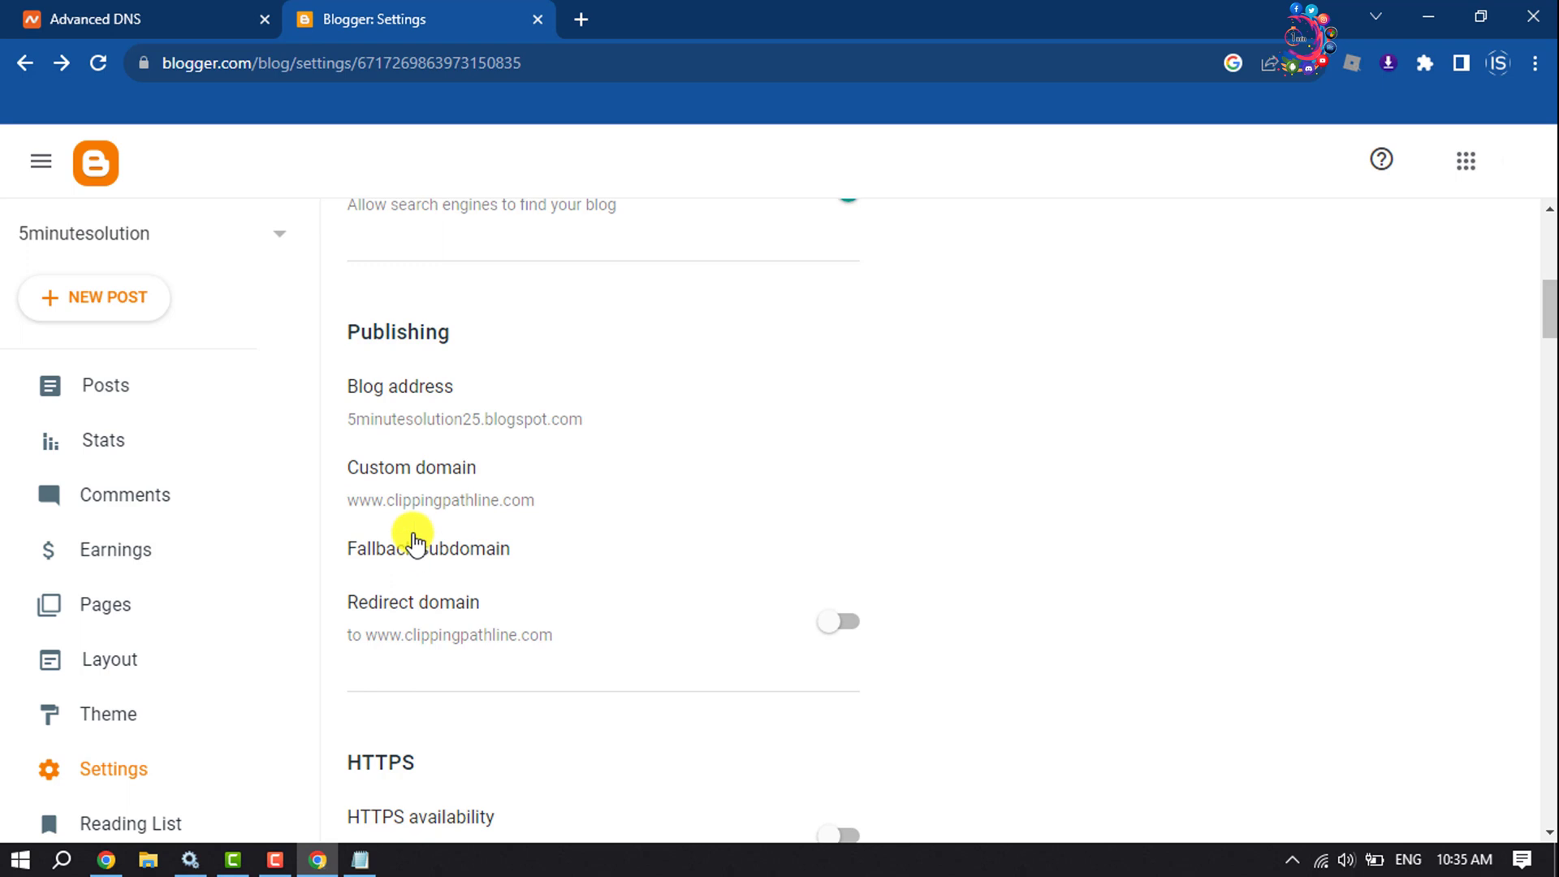
{"action": "left_click", "coordinate": [380, 470]}
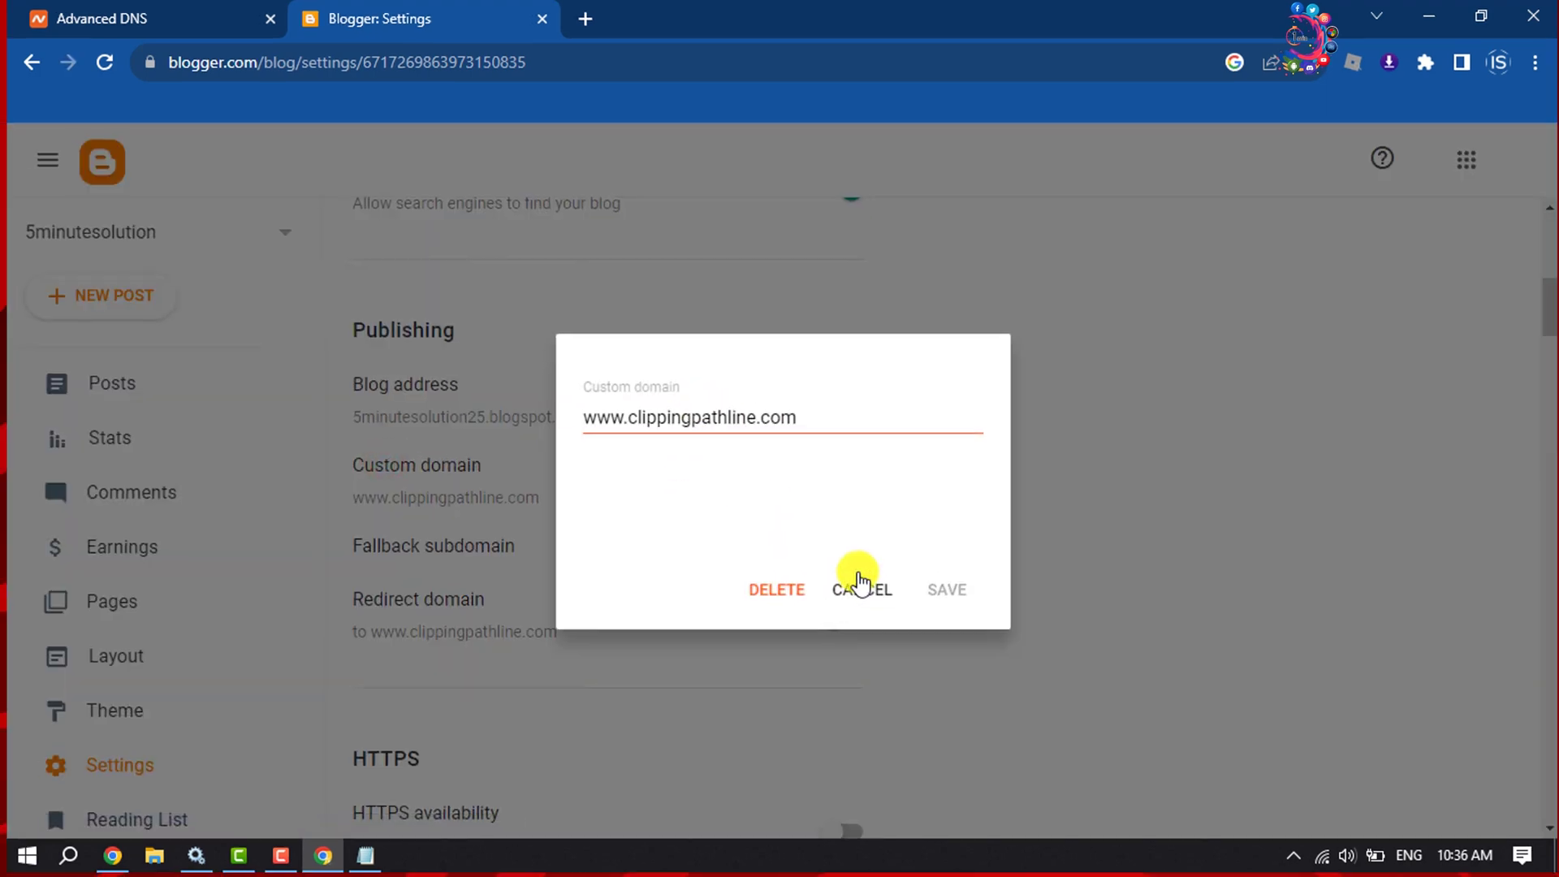